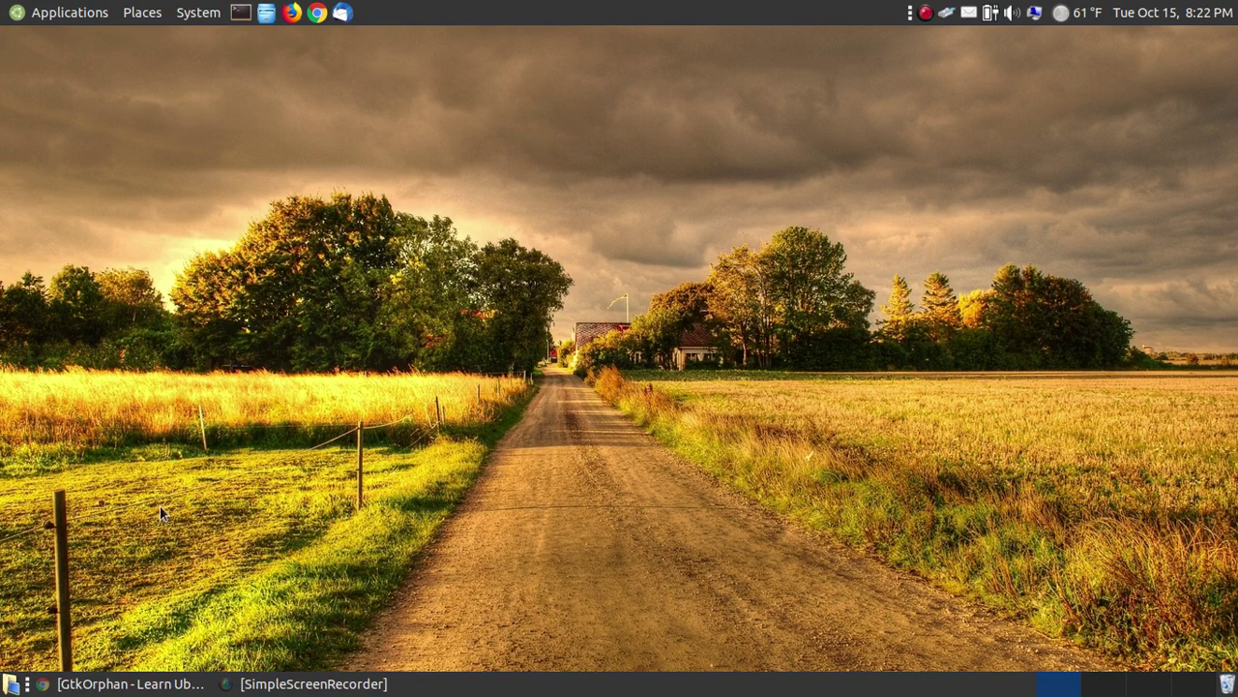
Step: Switch to the Chrome window and read the introduction and screenshot on the GtkOrphan tutorial page
click(131, 682)
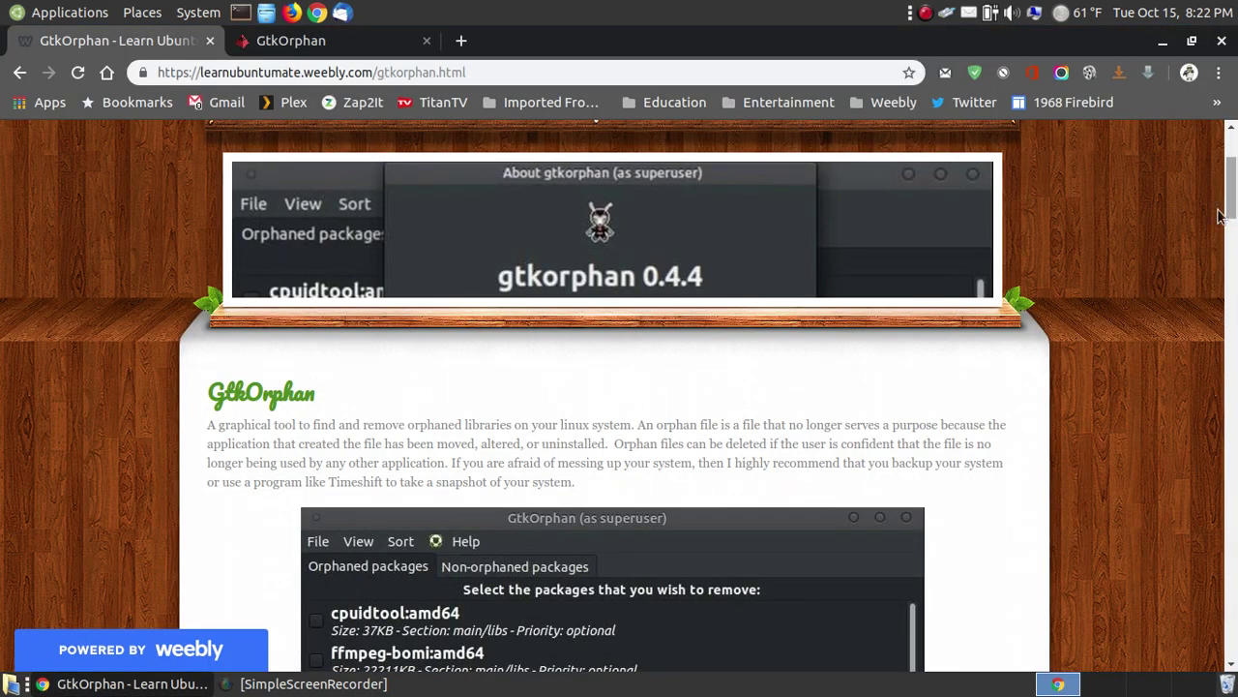
scroll(418, 387, down, 2)
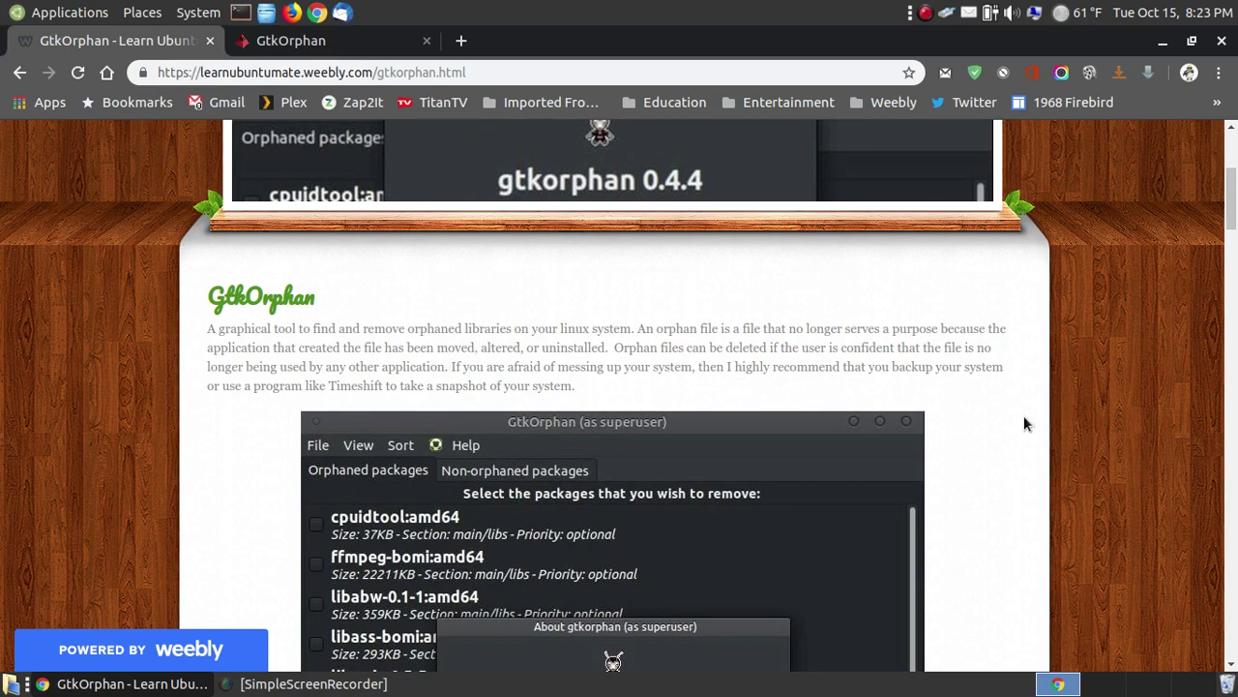
scroll(1016, 406, down, 4)
scroll(1013, 374, down, 2)
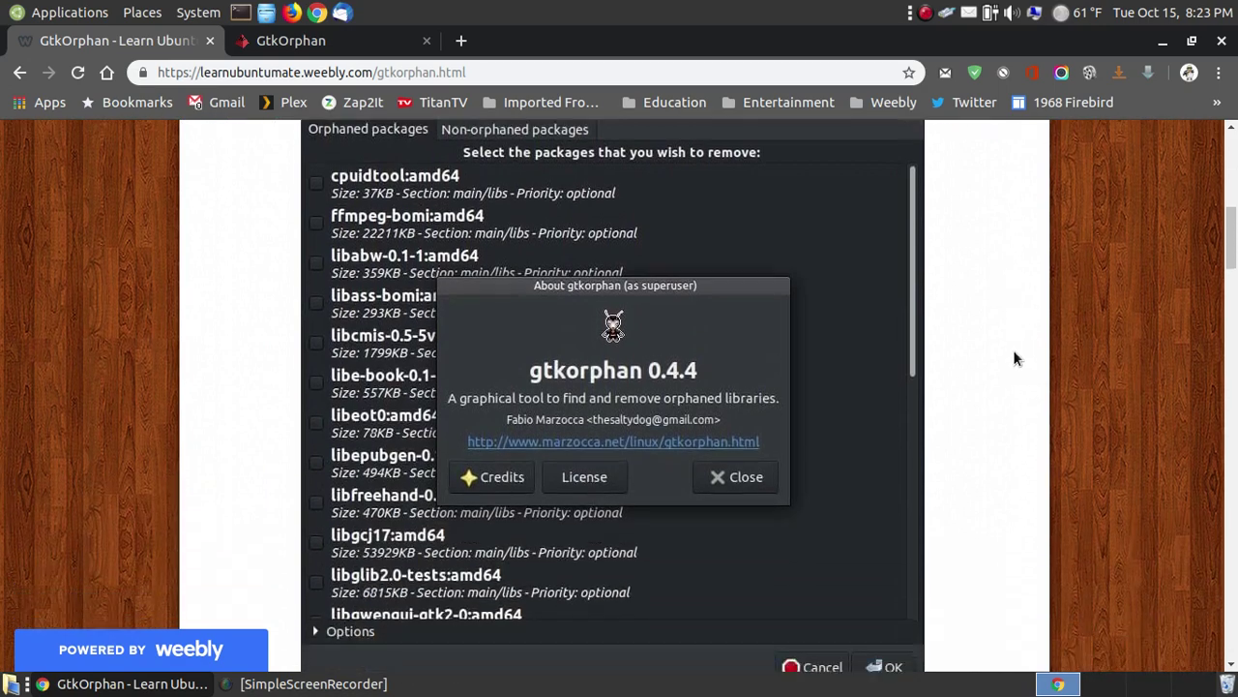
scroll(924, 354, up, 2)
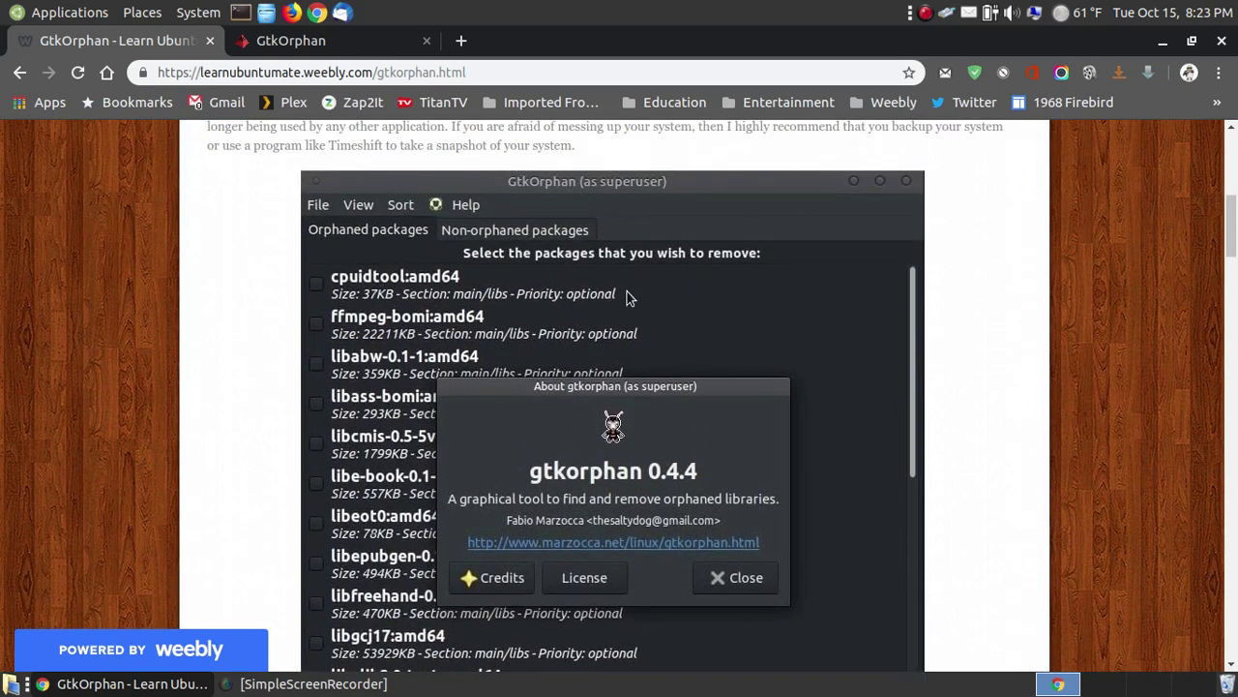
scroll(600, 314, down, 3)
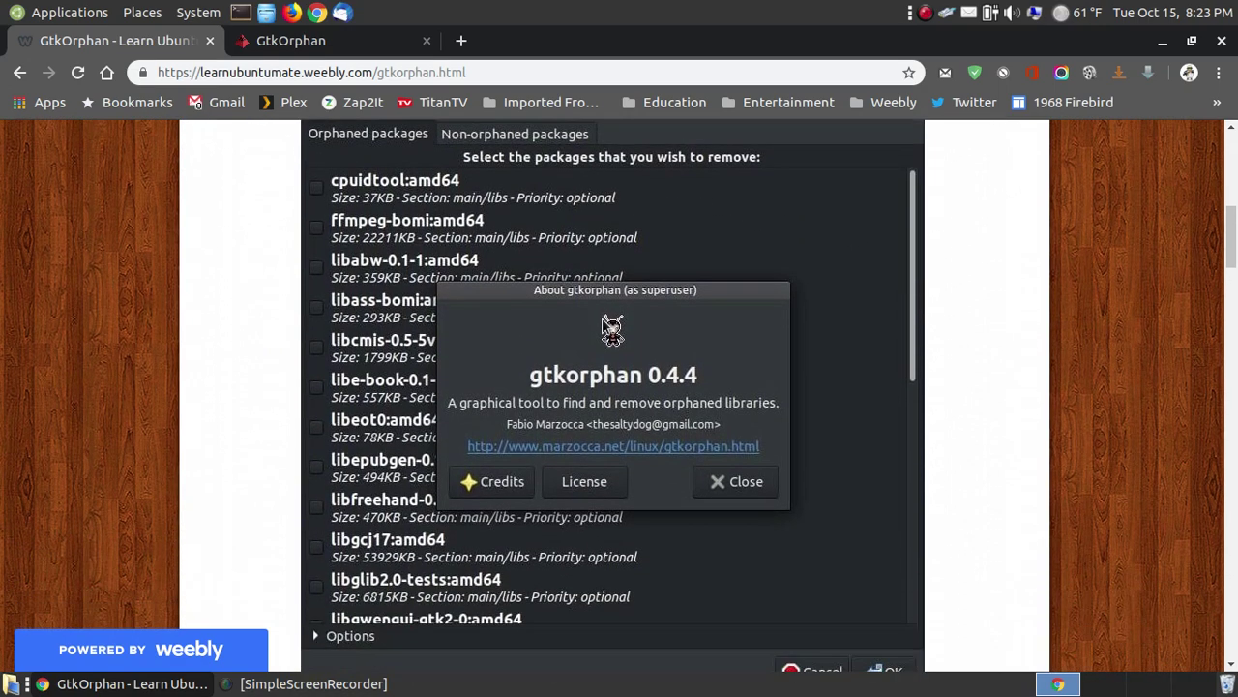
scroll(591, 310, up, 4)
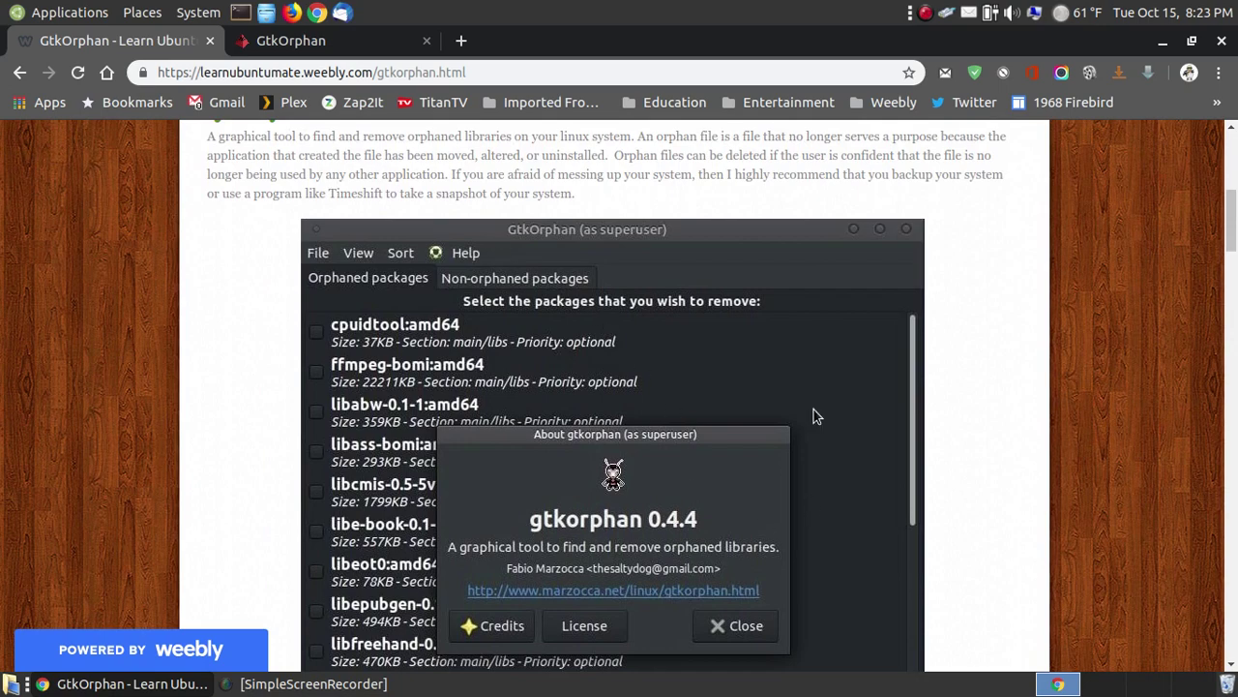
Step: Read the tutorial's instructions for installing, uninstalling and launching GtkOrphan
scroll(803, 416, down, 6)
scroll(787, 413, down, 4)
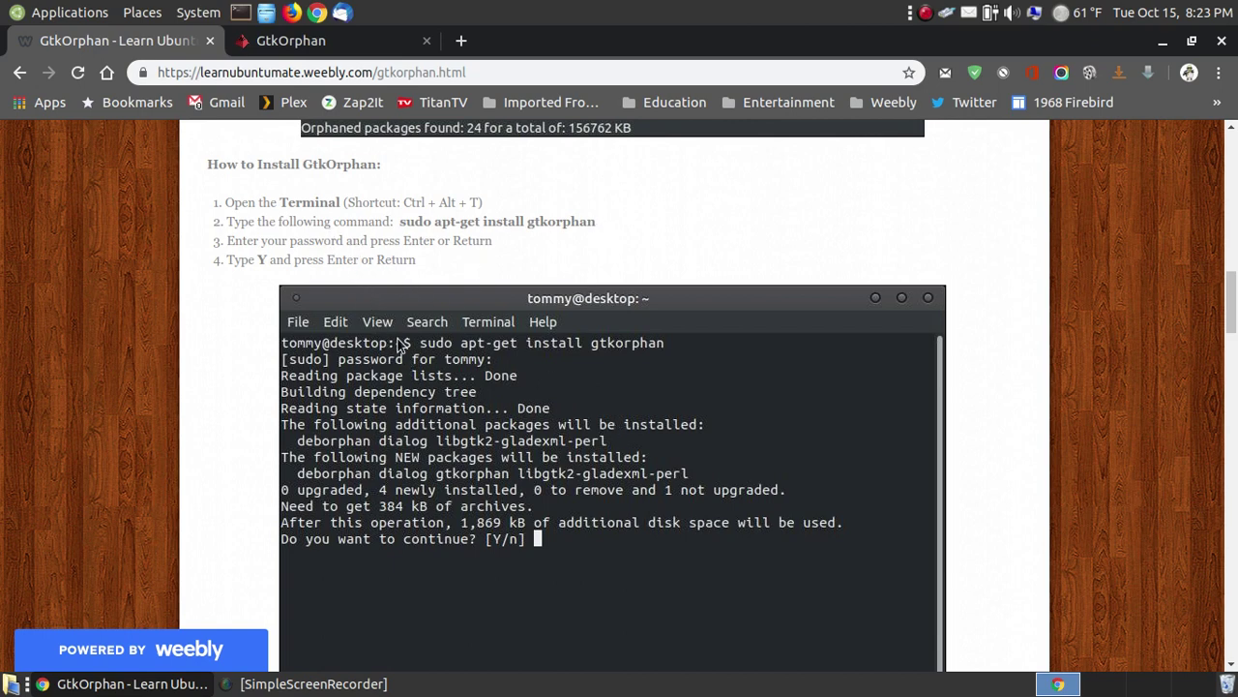
scroll(403, 339, down, 1)
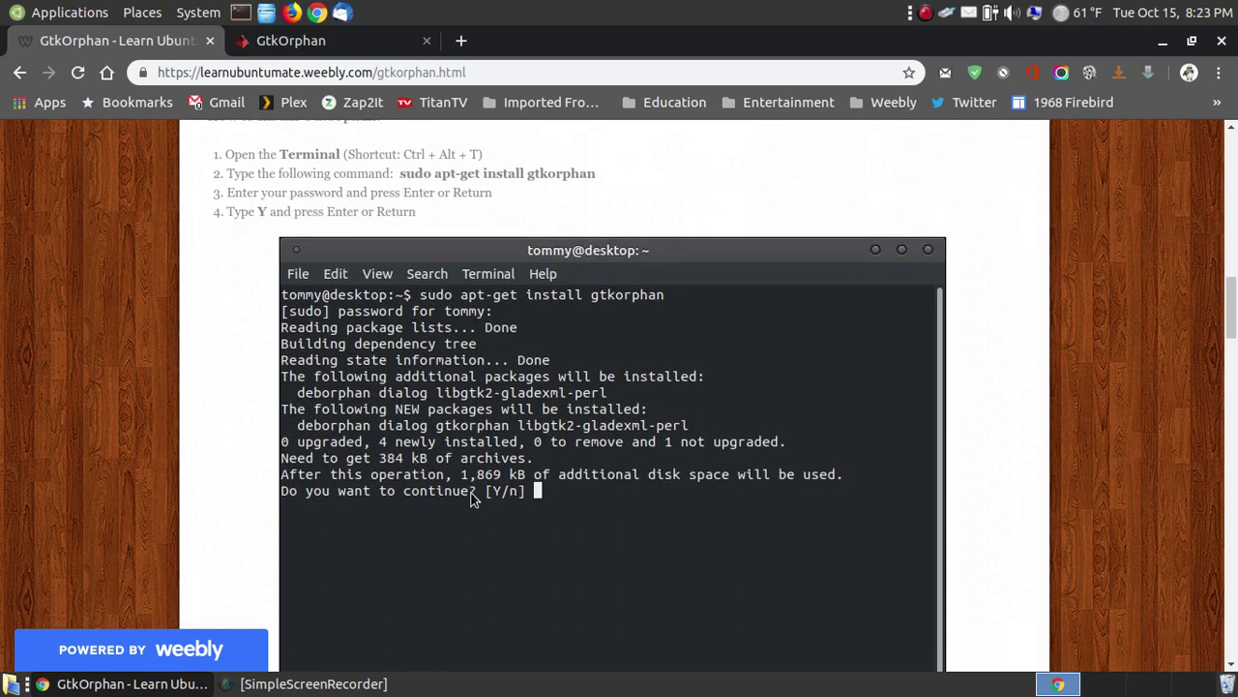
scroll(523, 484, down, 4)
scroll(534, 464, down, 6)
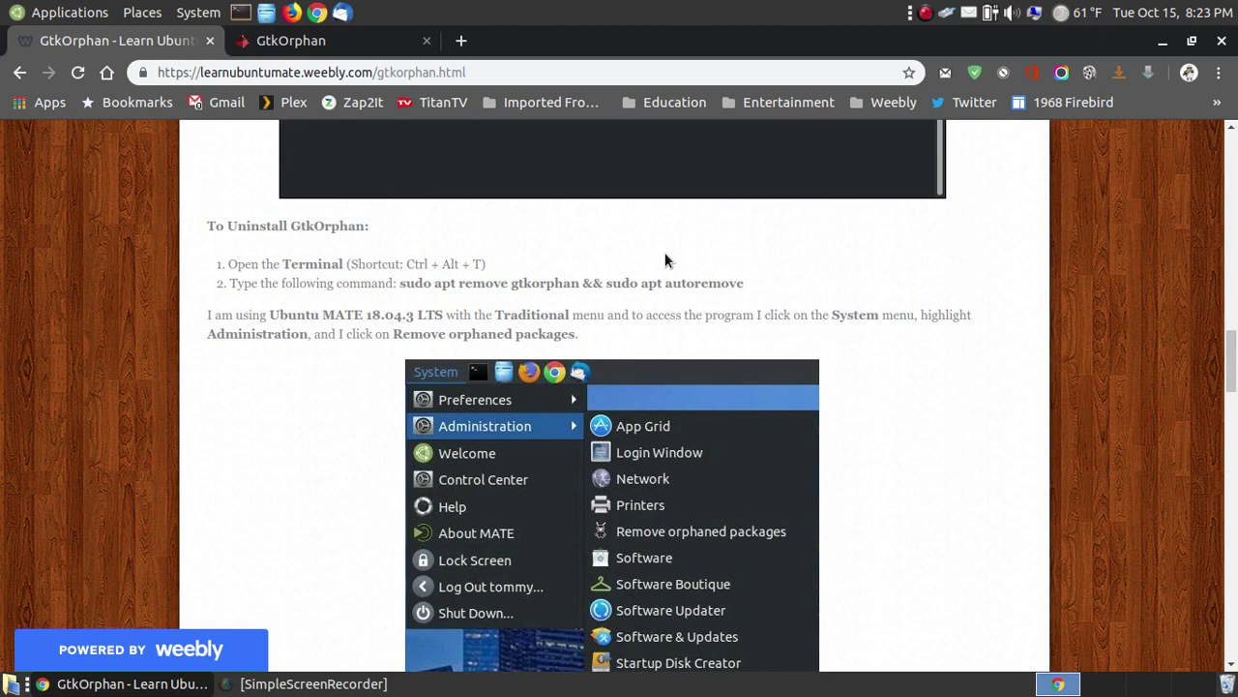
scroll(794, 407, down, 4)
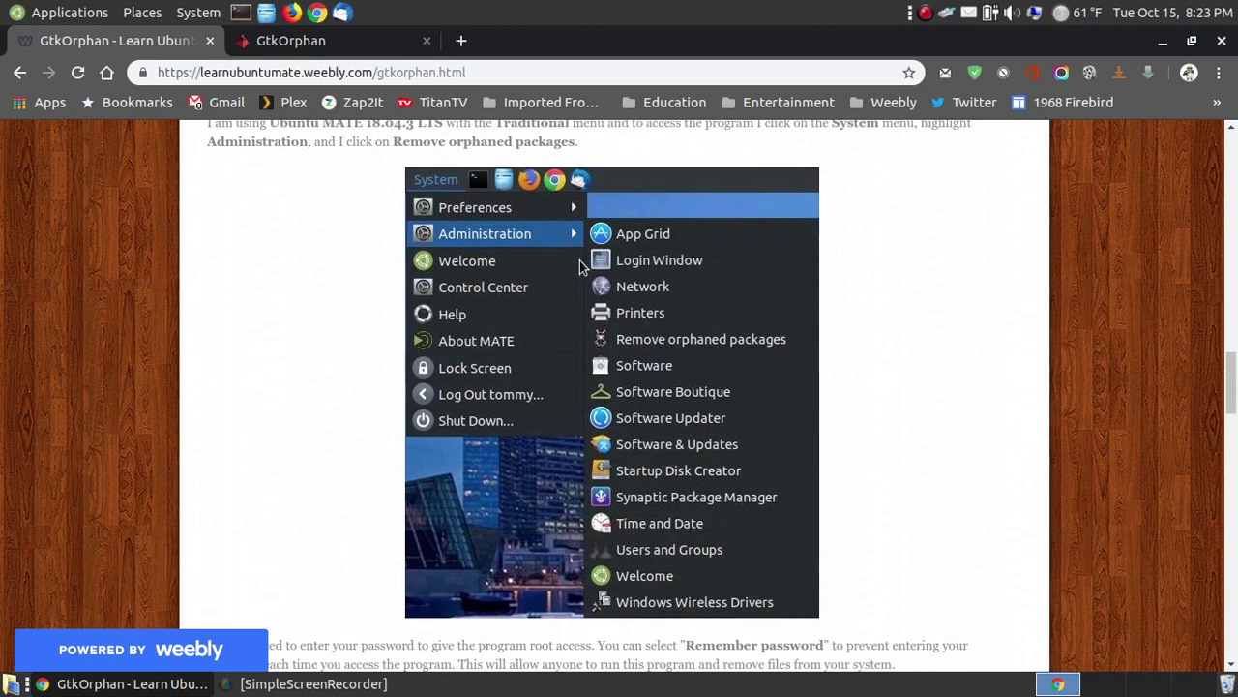
Step: Check that the desktop's system administration tools include the Remove orphaned packages entry
click(198, 12)
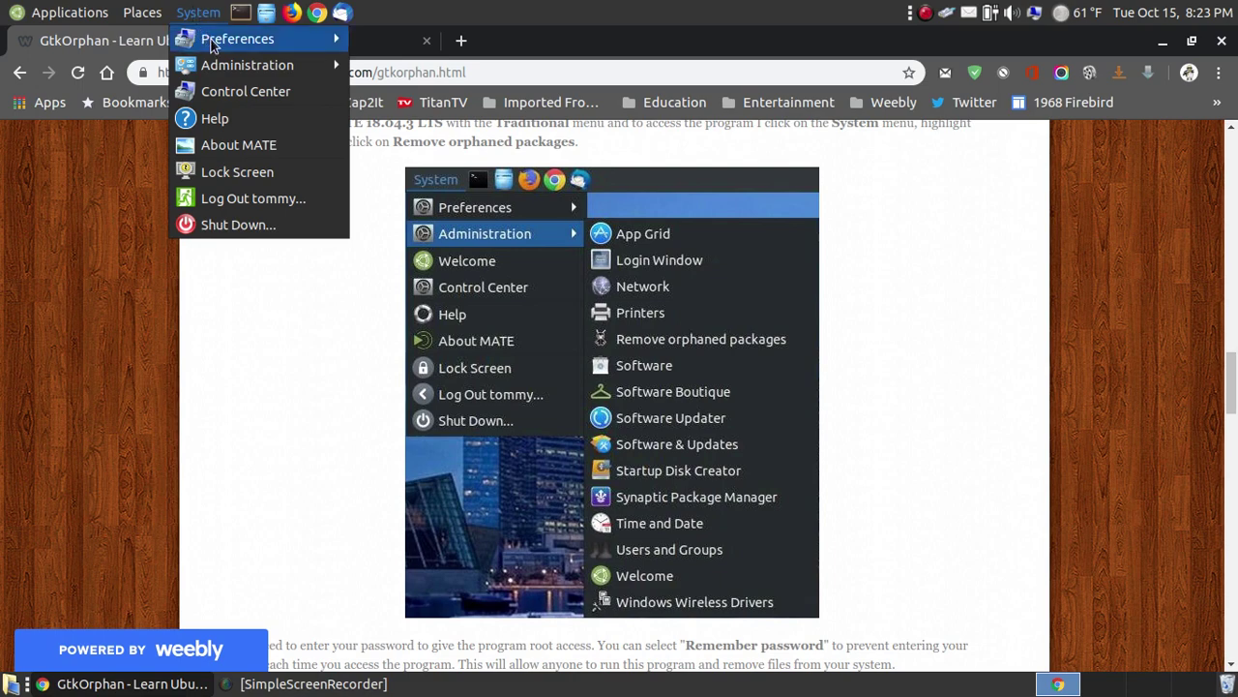
mouse_move(225, 63)
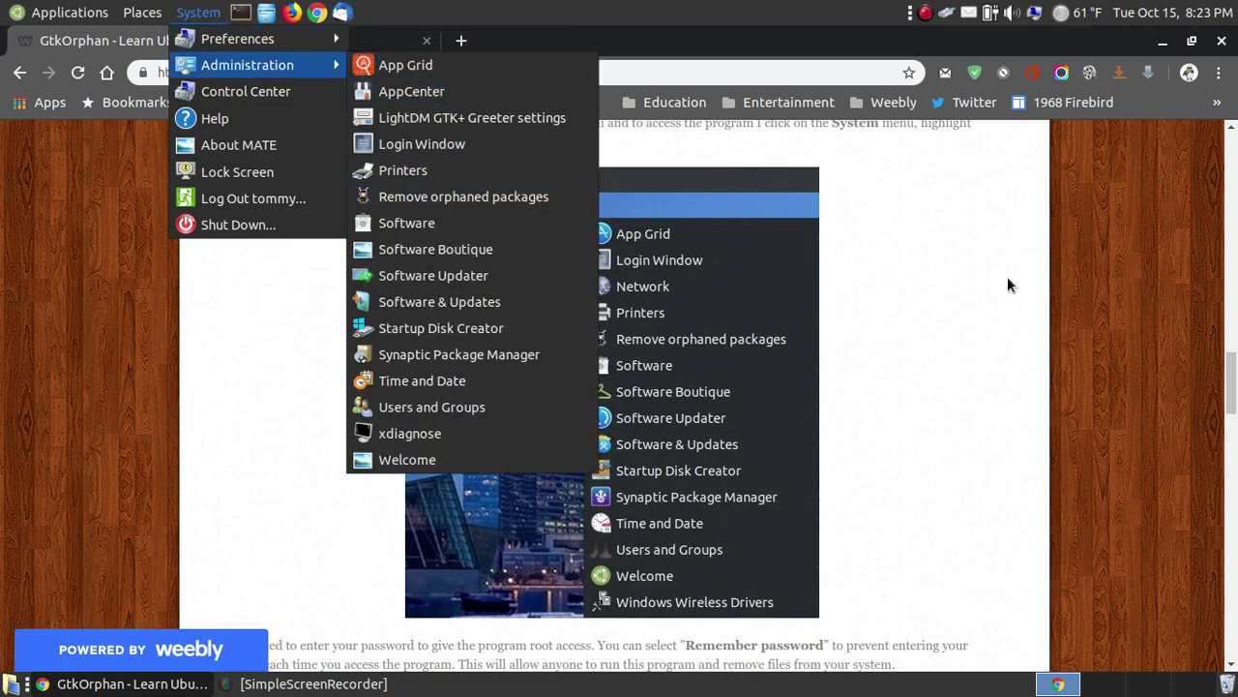
click(890, 323)
Step: Read the tutorial's sections on the root password prompt, the two package lists and selecting orphaned packages for removal
scroll(889, 323, down, 5)
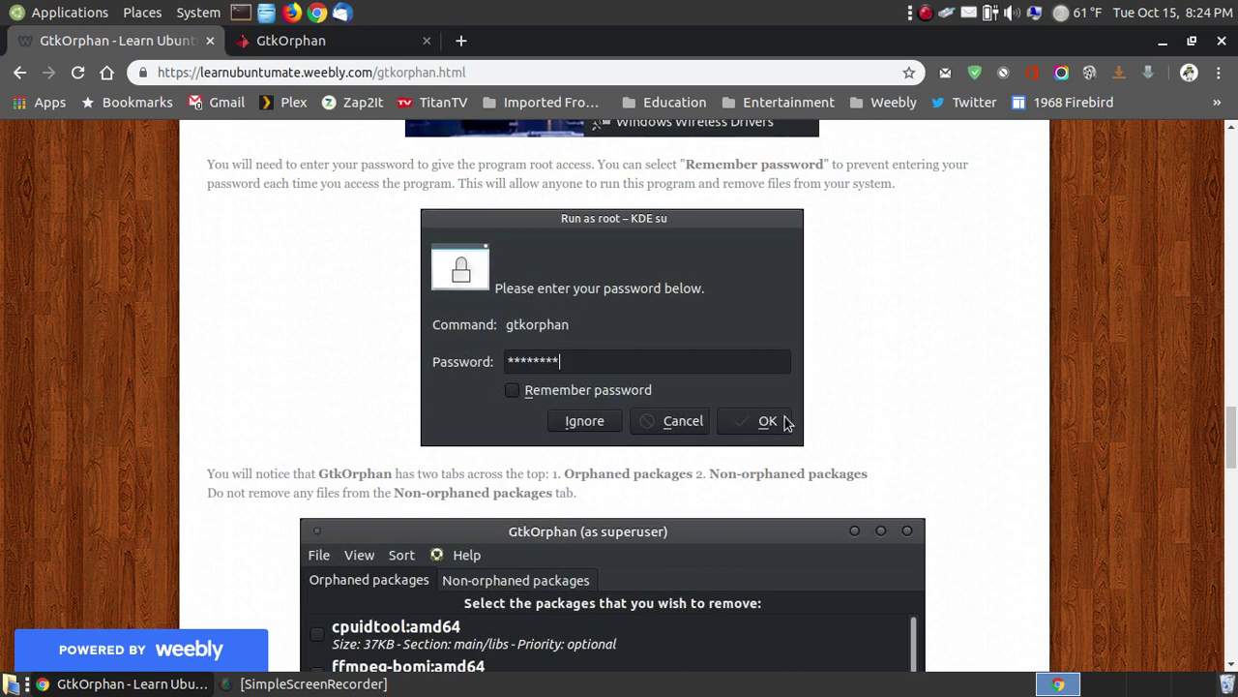
scroll(782, 347, down, 1)
scroll(782, 347, up, 1)
scroll(885, 416, down, 4)
scroll(896, 432, down, 4)
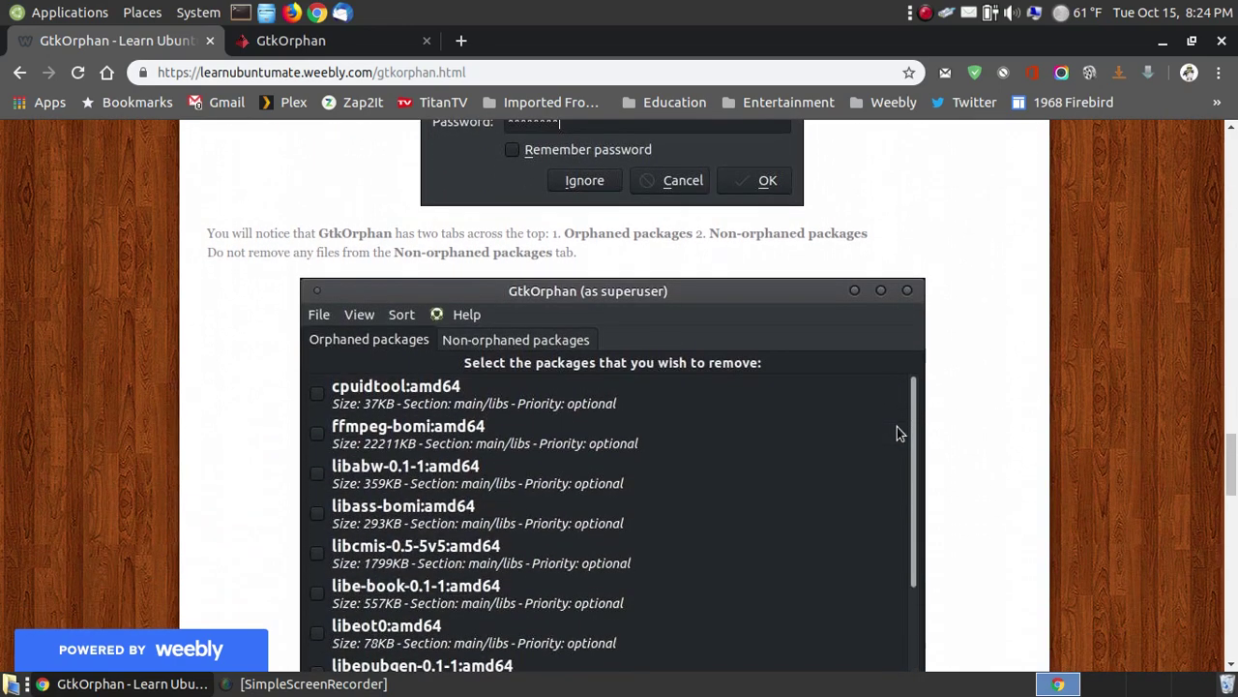
scroll(892, 356, down, 1)
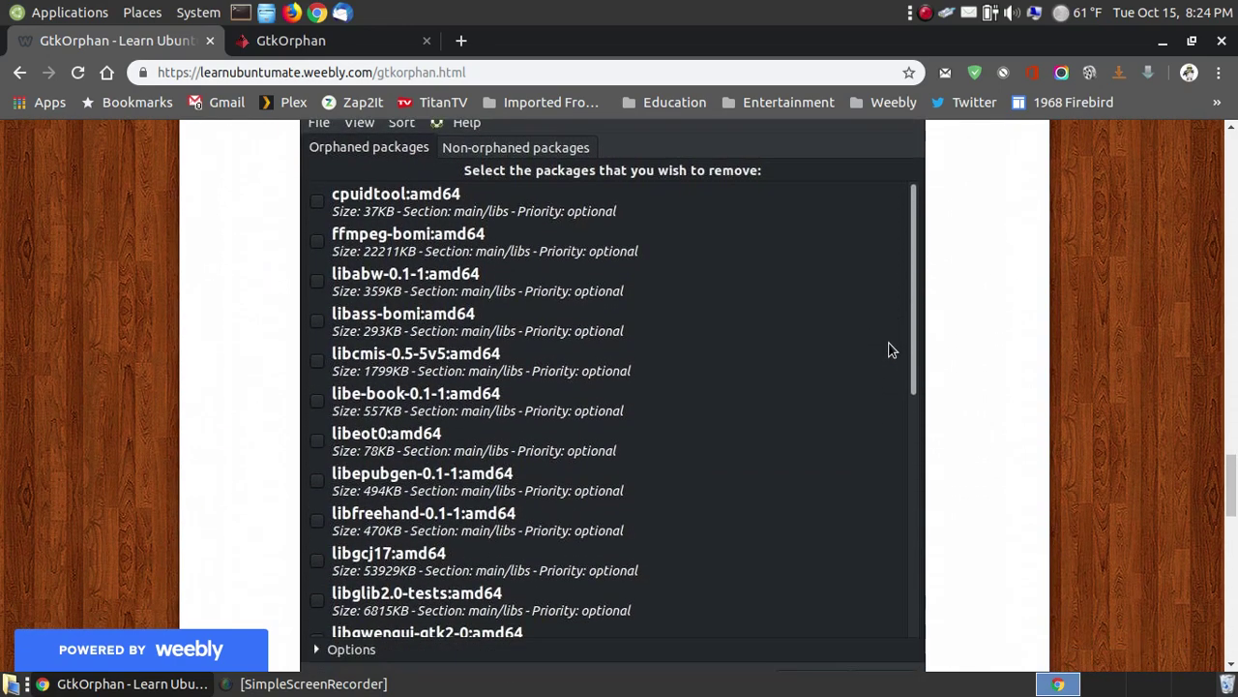
scroll(570, 365, up, 2)
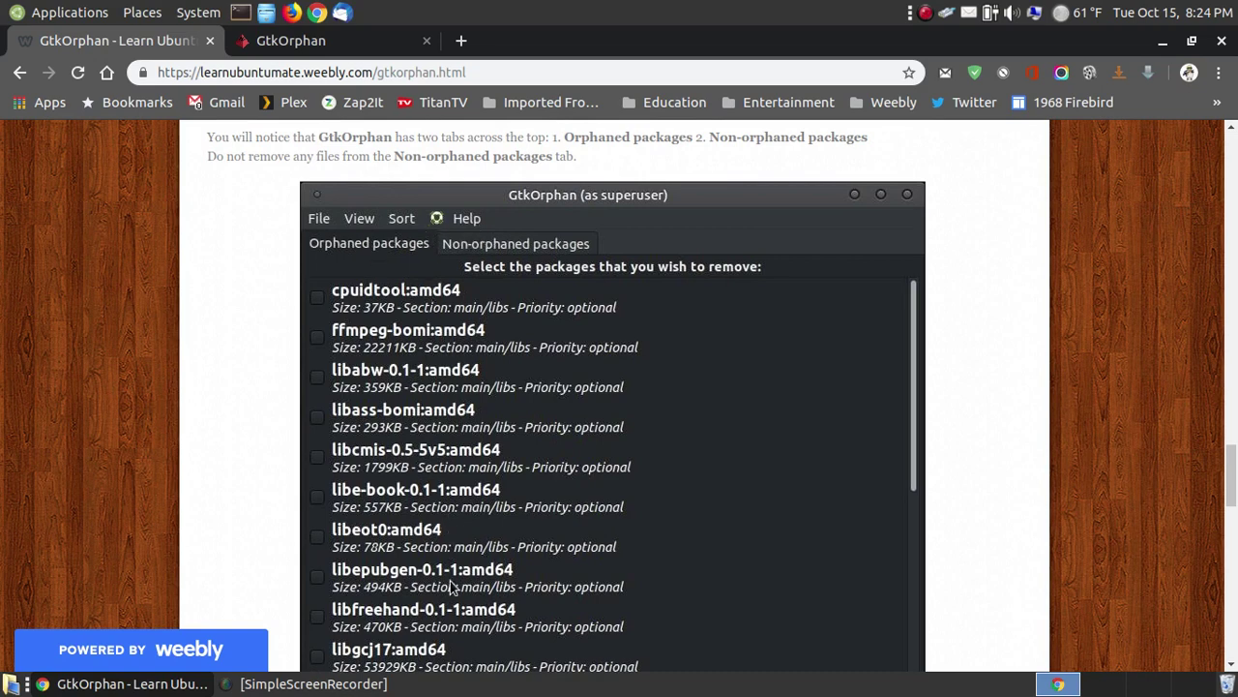
scroll(699, 401, down, 10)
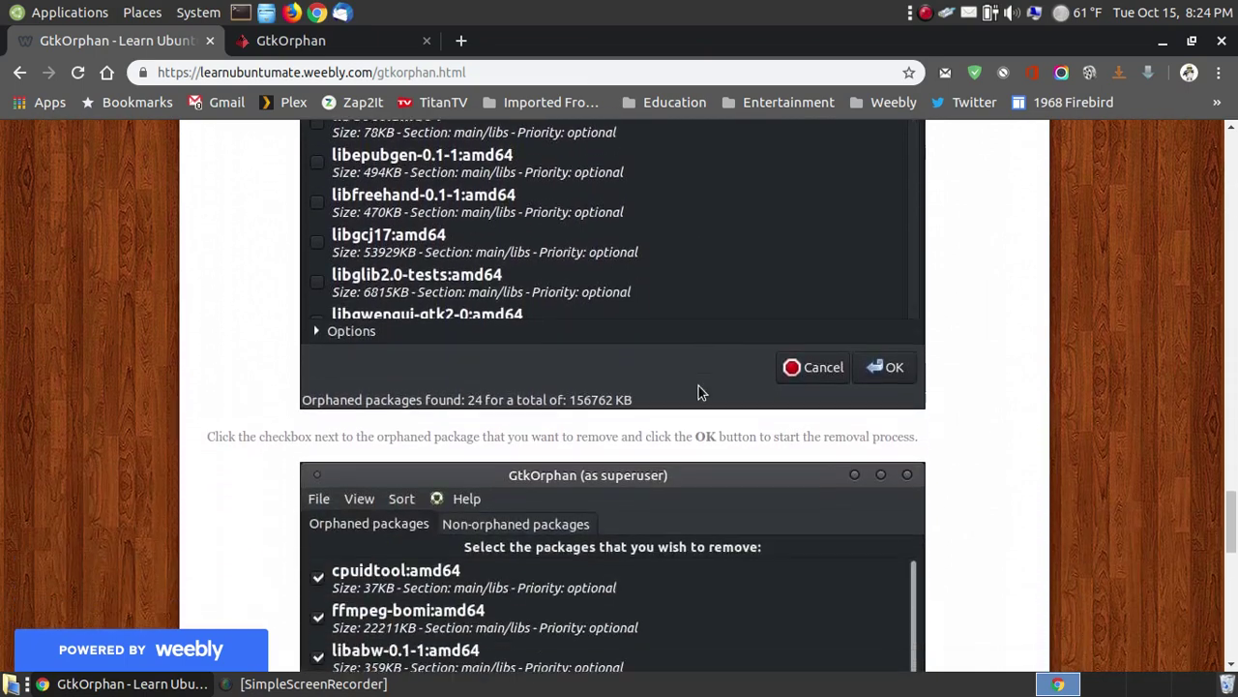
scroll(697, 381, down, 3)
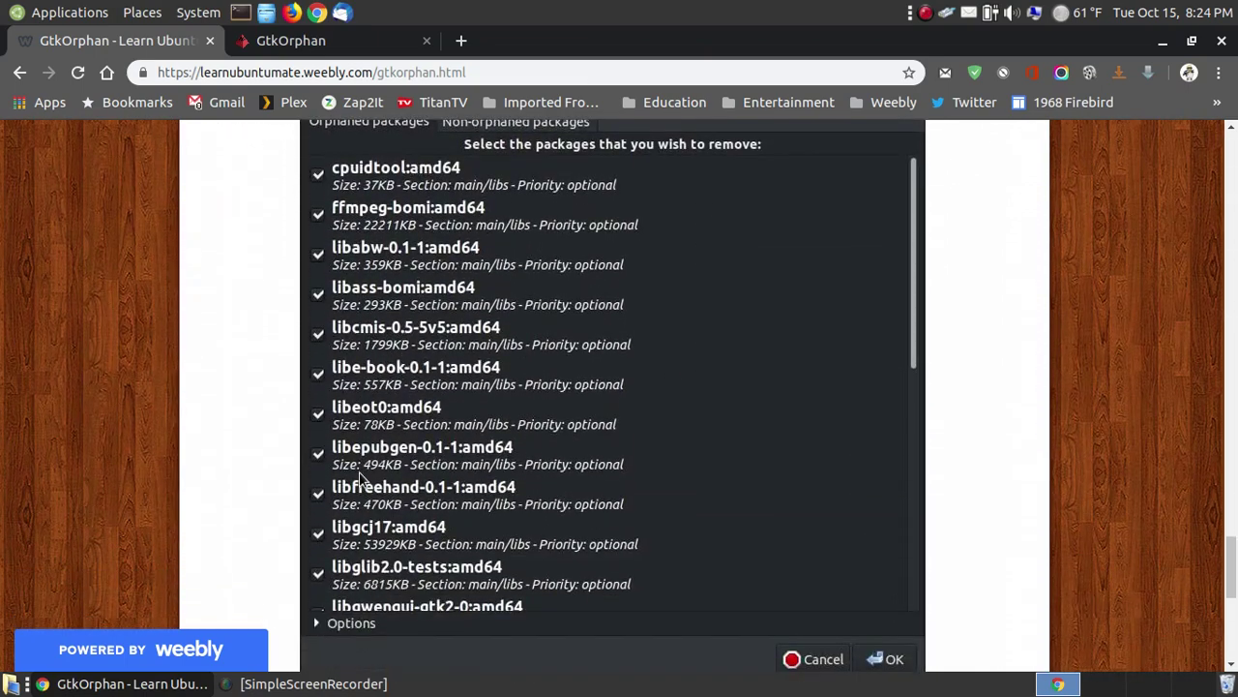
scroll(841, 401, down, 2)
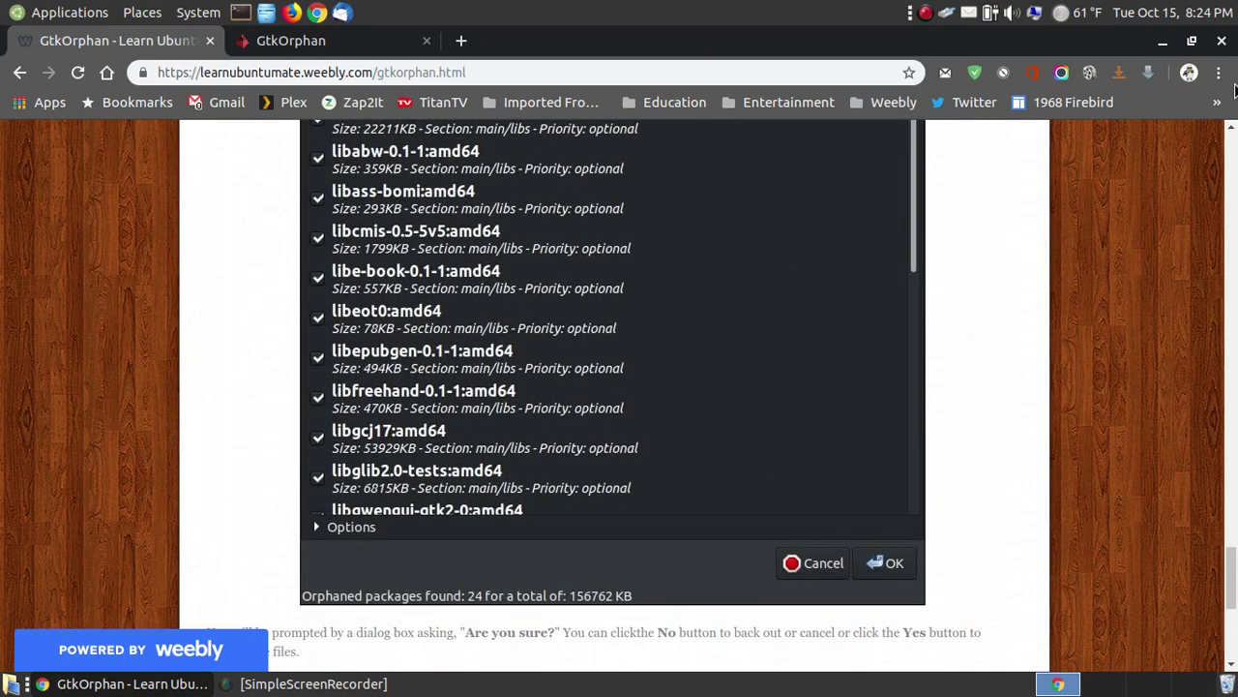
Step: Minimize the browser, launch Remove orphaned packages from the system administration tools, and authorize it with the account password
click(1166, 43)
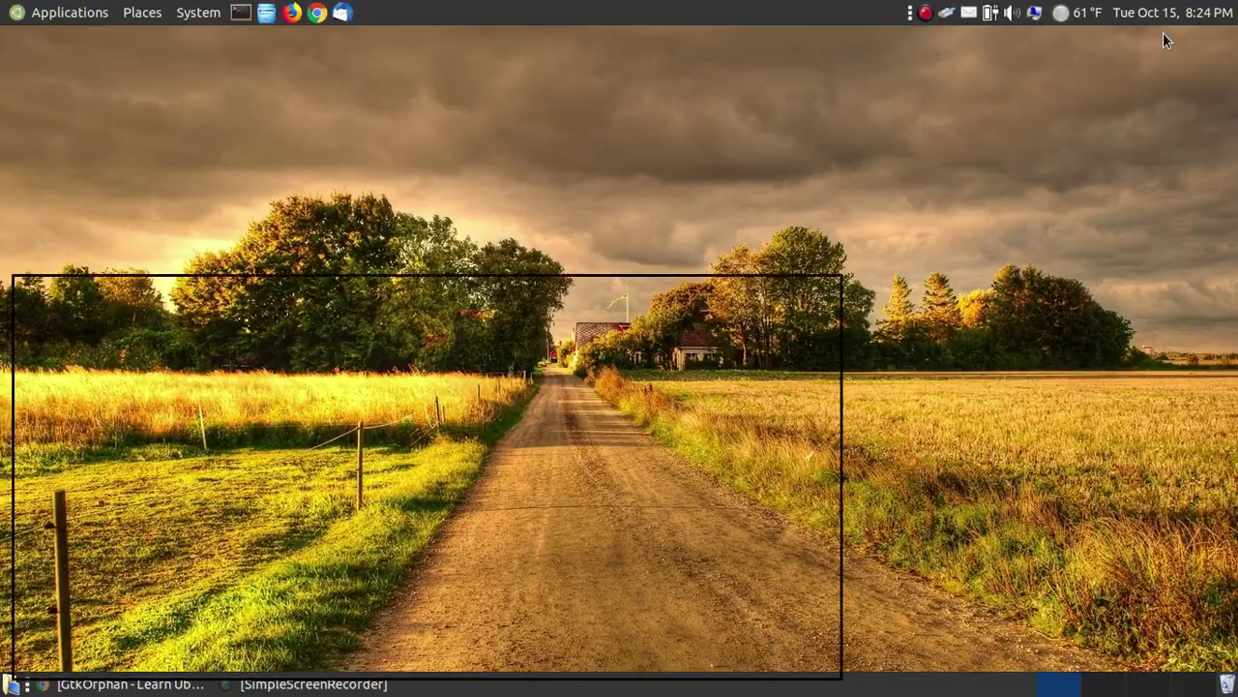
click(182, 12)
mouse_move(232, 68)
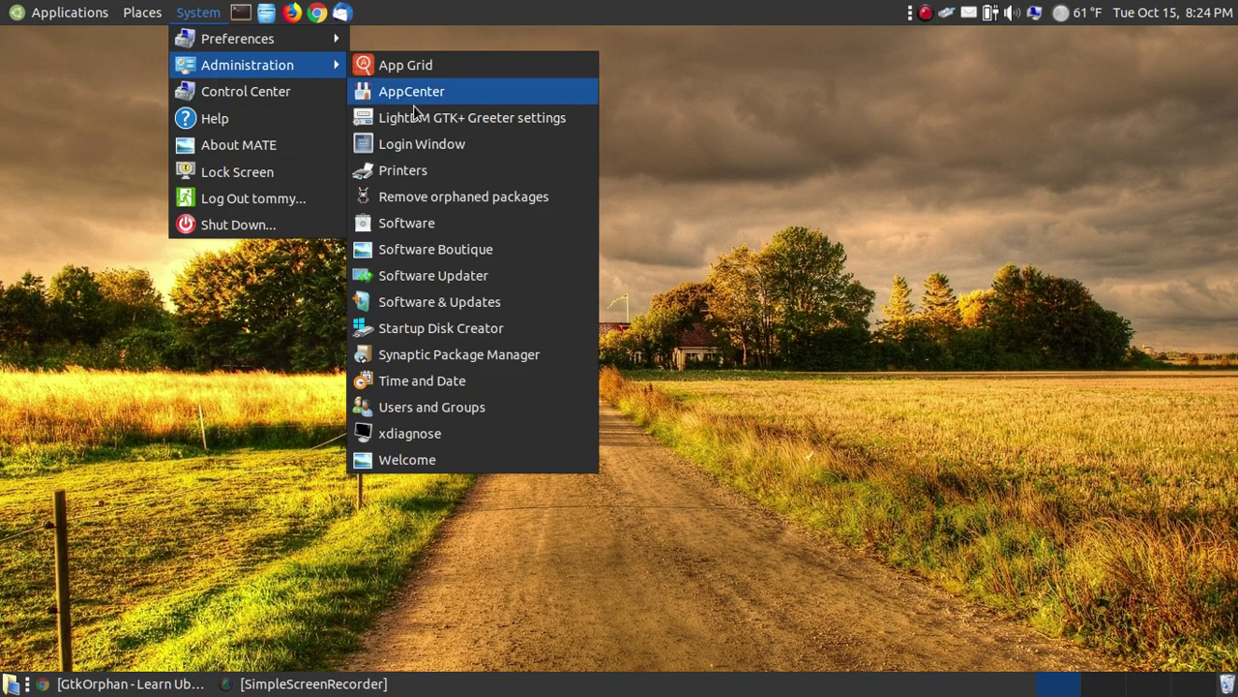
click(473, 205)
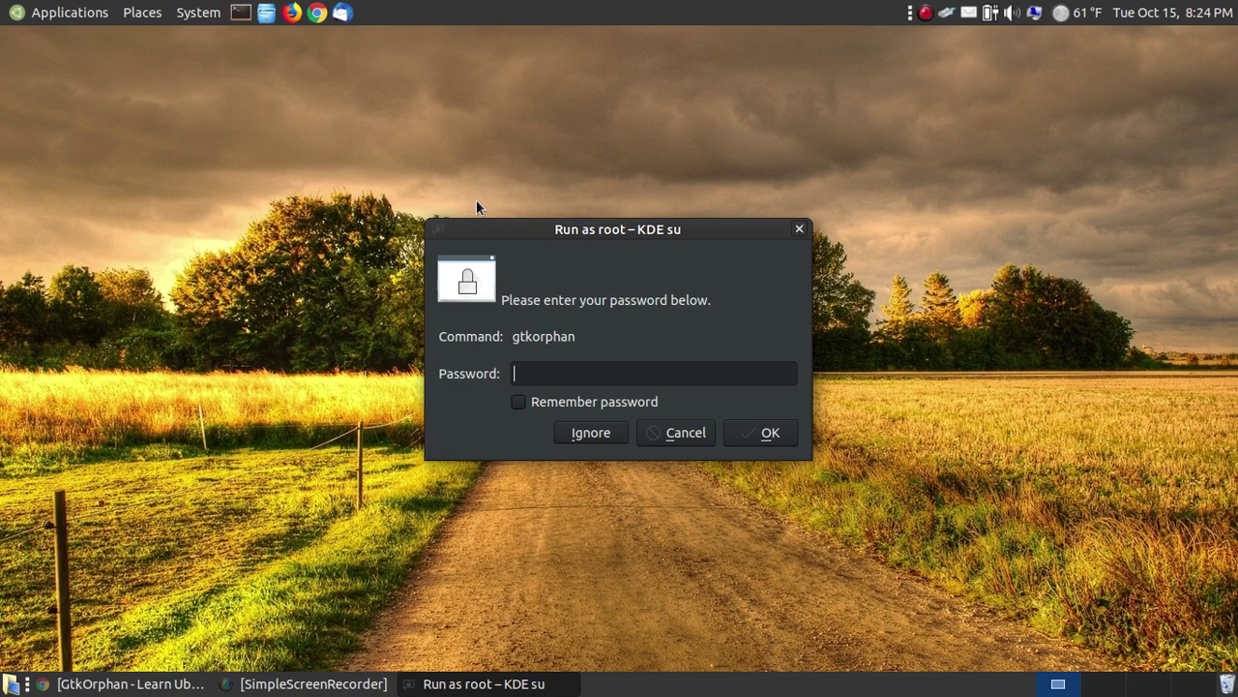
text(*******)
click(771, 436)
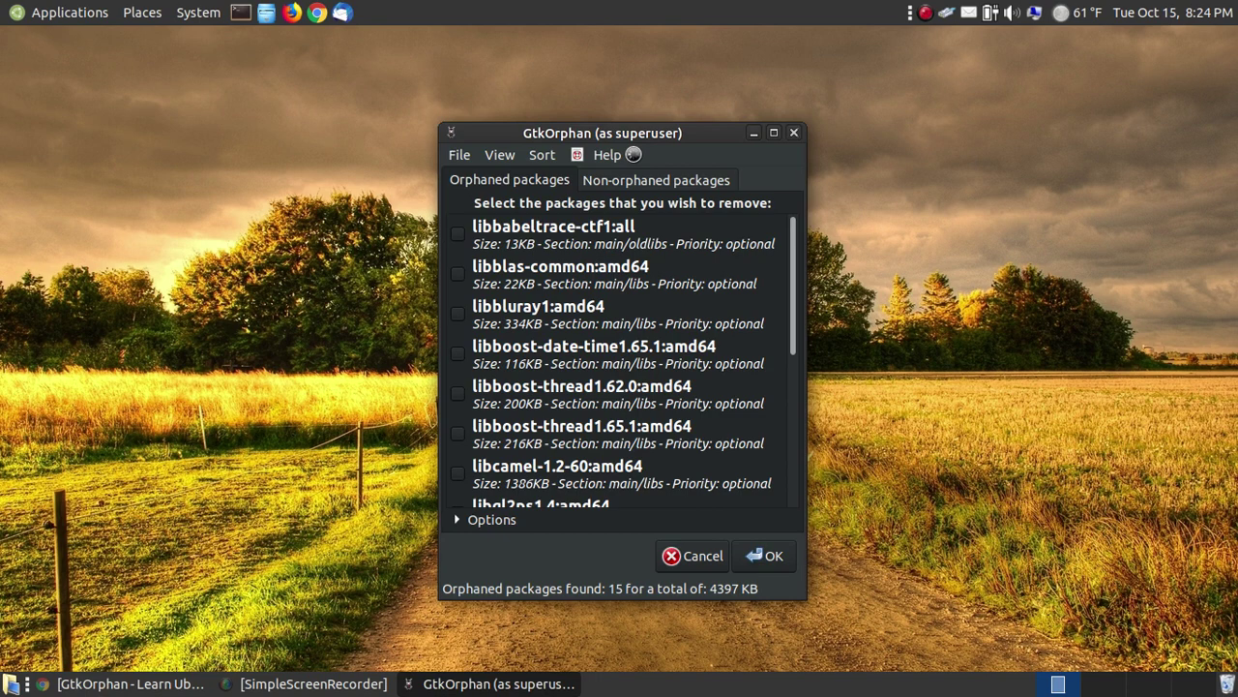
Step: Move the GtkOrphan window higher on the desktop, then review its lists of orphaned and non-orphaned packages
drag(623, 134, 615, 89)
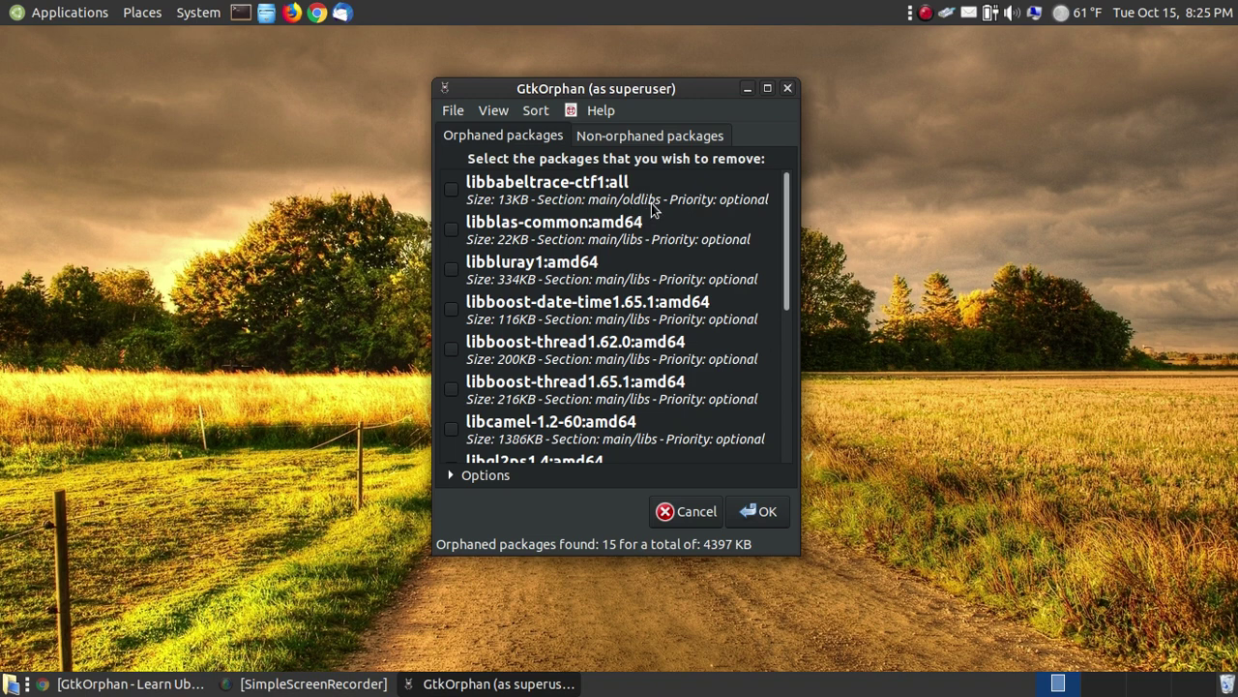
scroll(634, 311, down, 2)
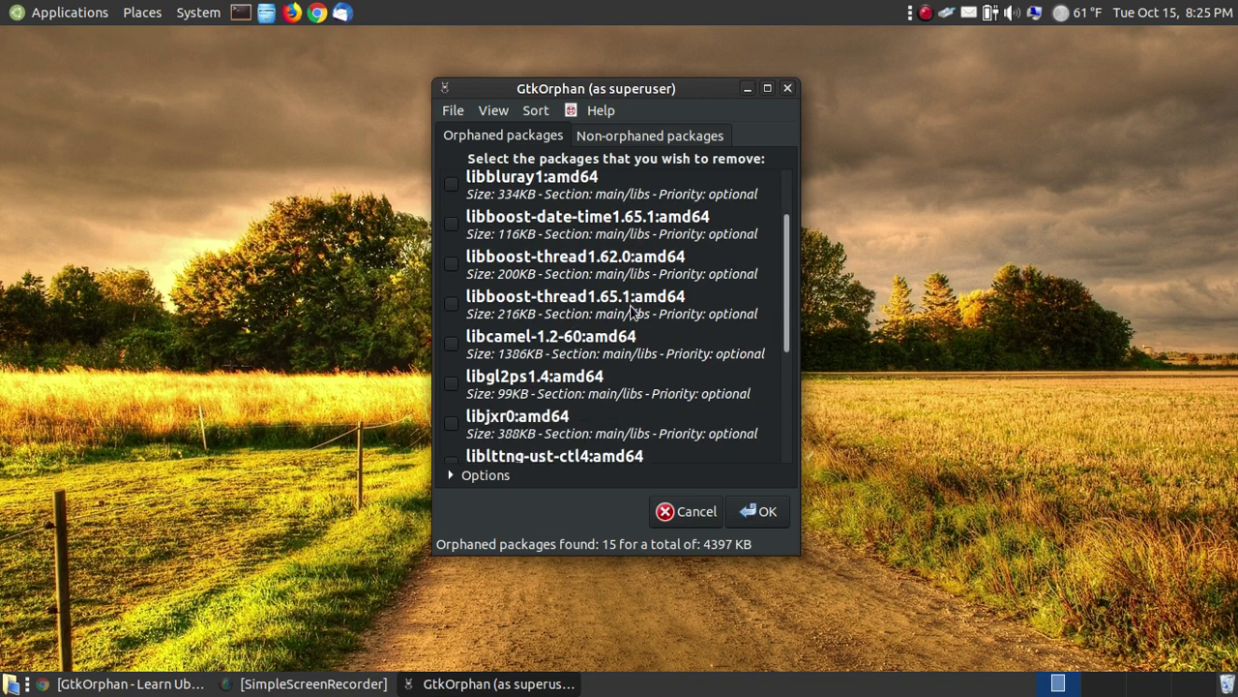
scroll(633, 312, down, 5)
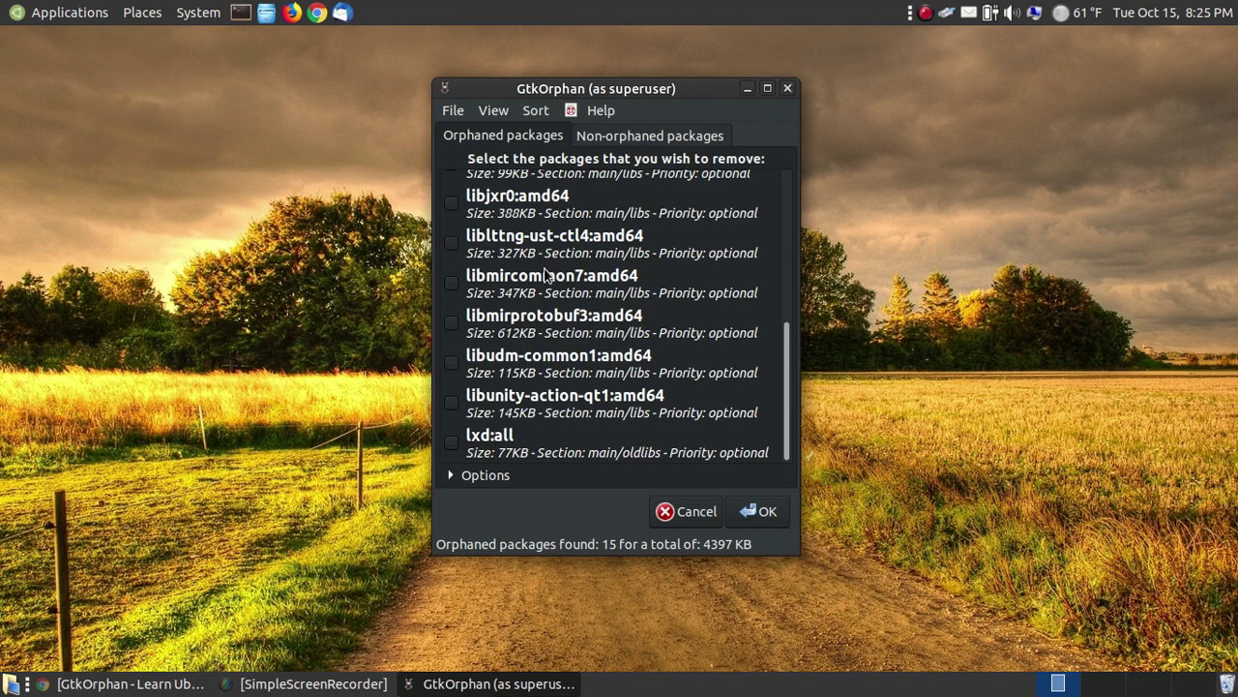
scroll(625, 160, up, 7)
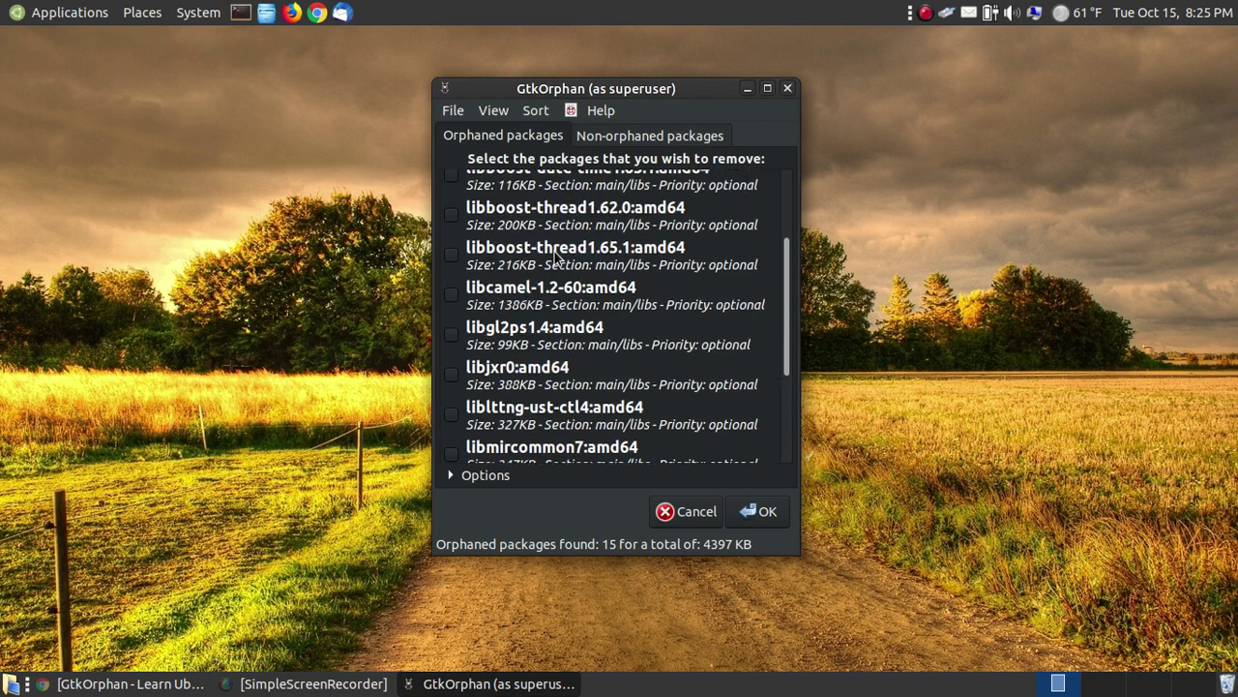
click(635, 131)
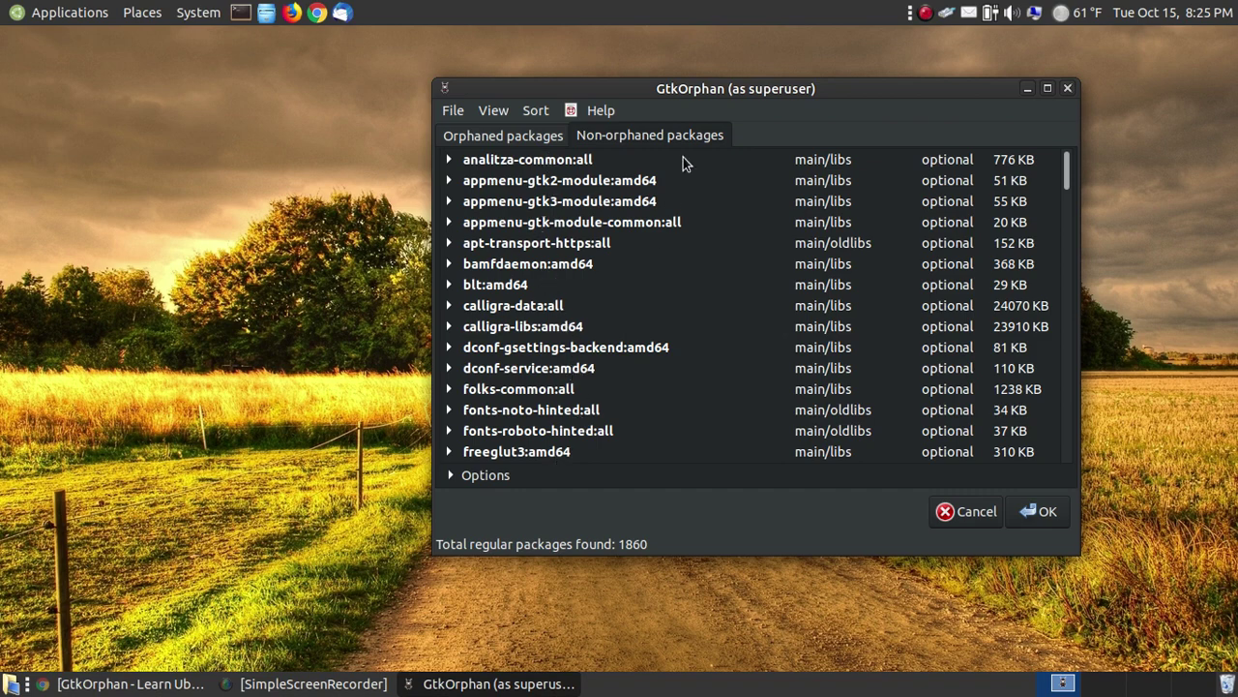
click(522, 135)
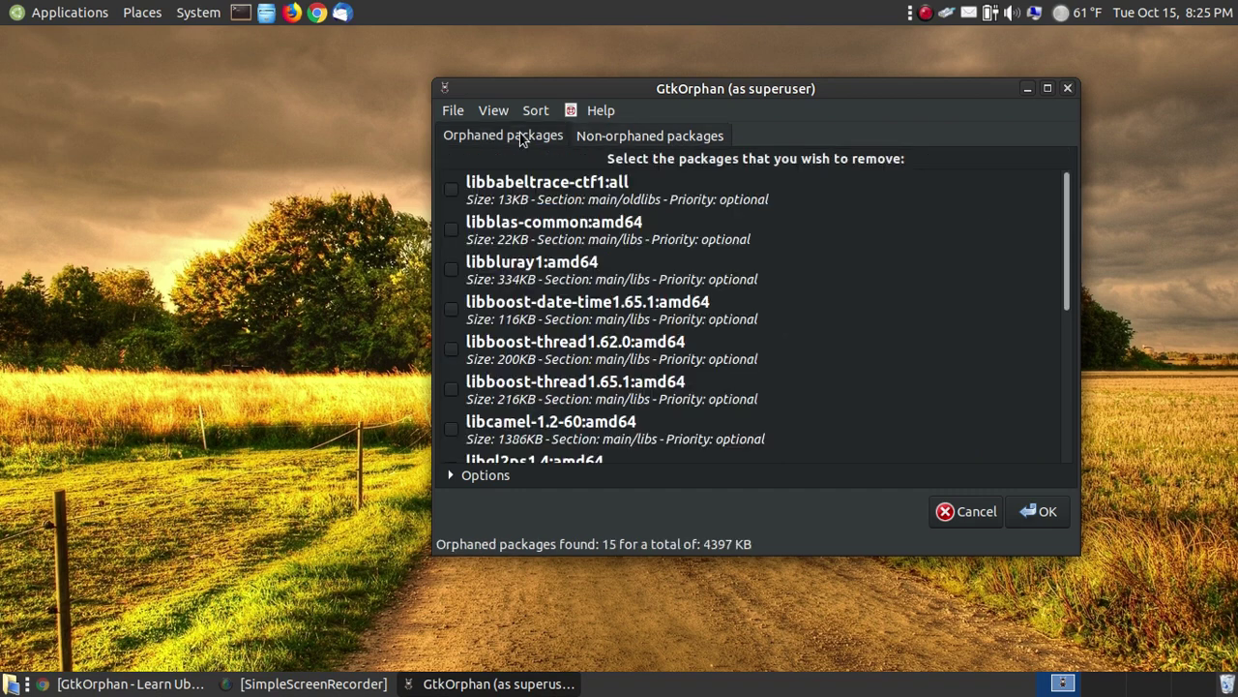
click(646, 142)
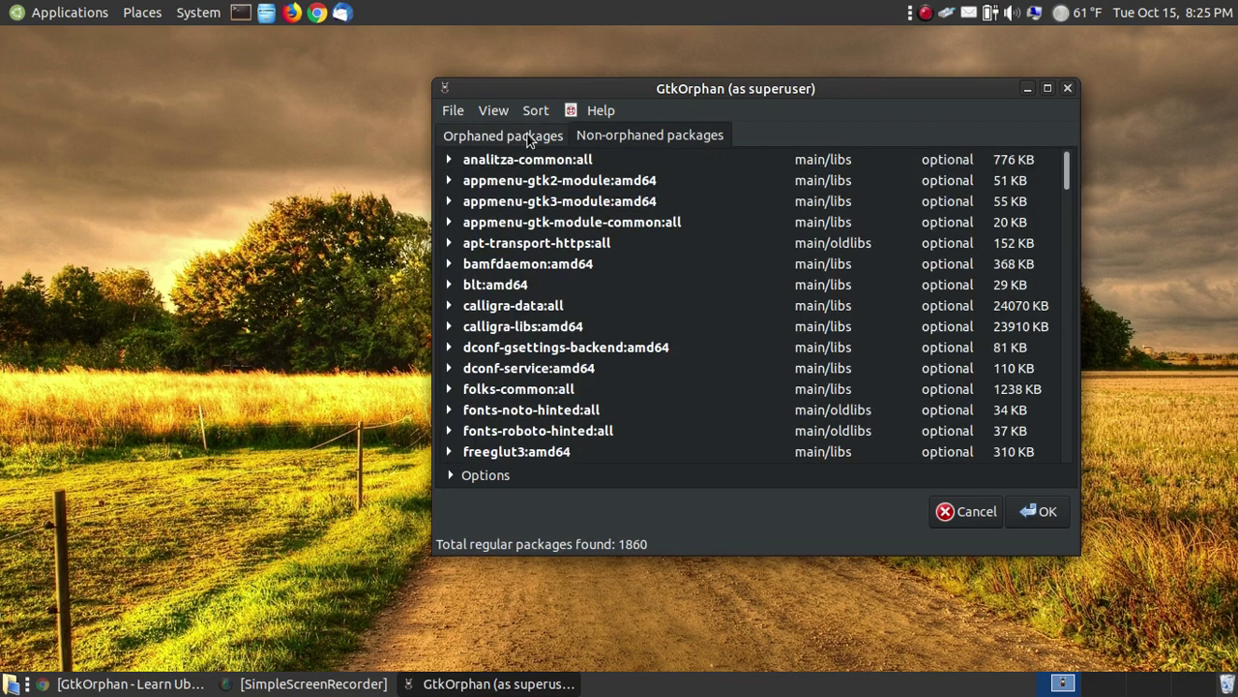
Step: In the orphaned packages list, mark every package from libbabeltrace-ctf1:all through libcamel-1.2-60:amd64 for removal
click(474, 138)
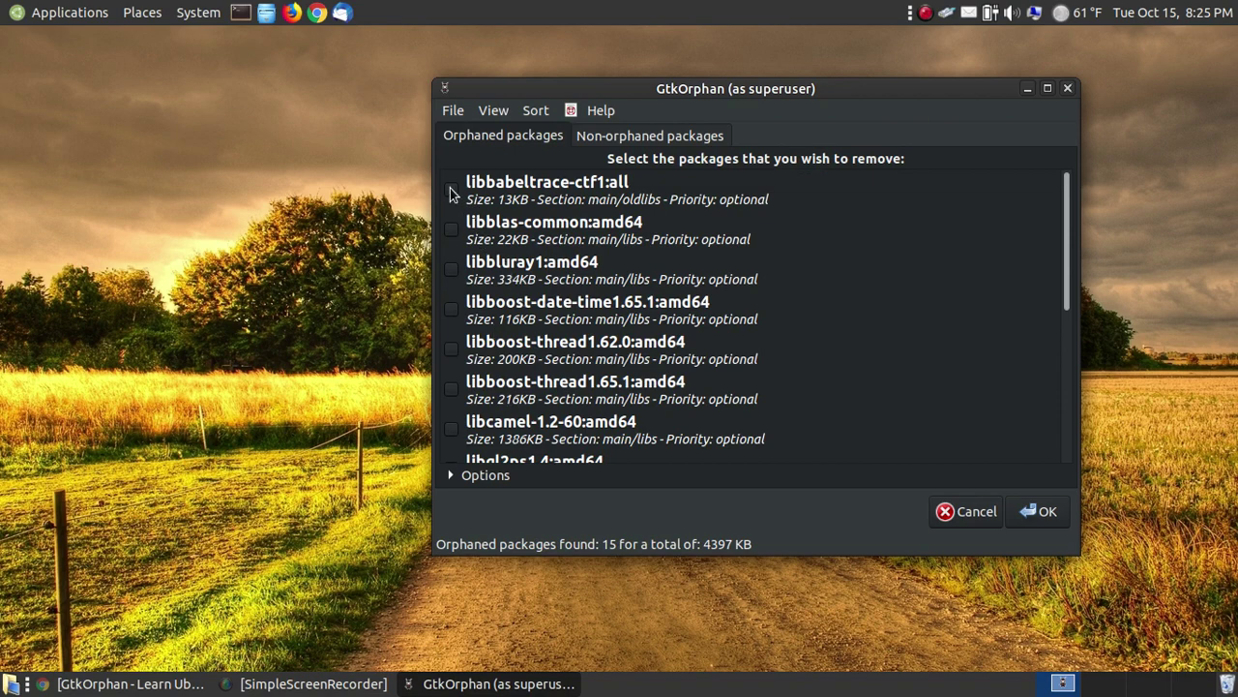
click(451, 191)
click(456, 246)
click(454, 271)
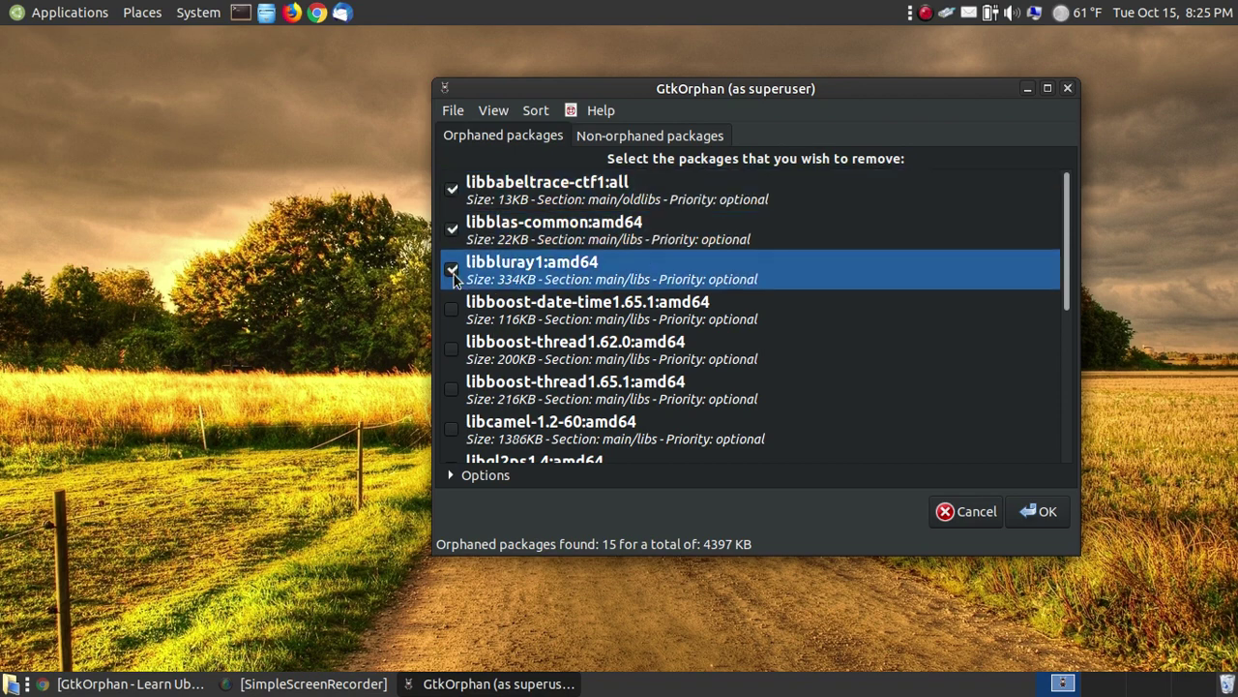
click(452, 304)
click(451, 349)
click(453, 395)
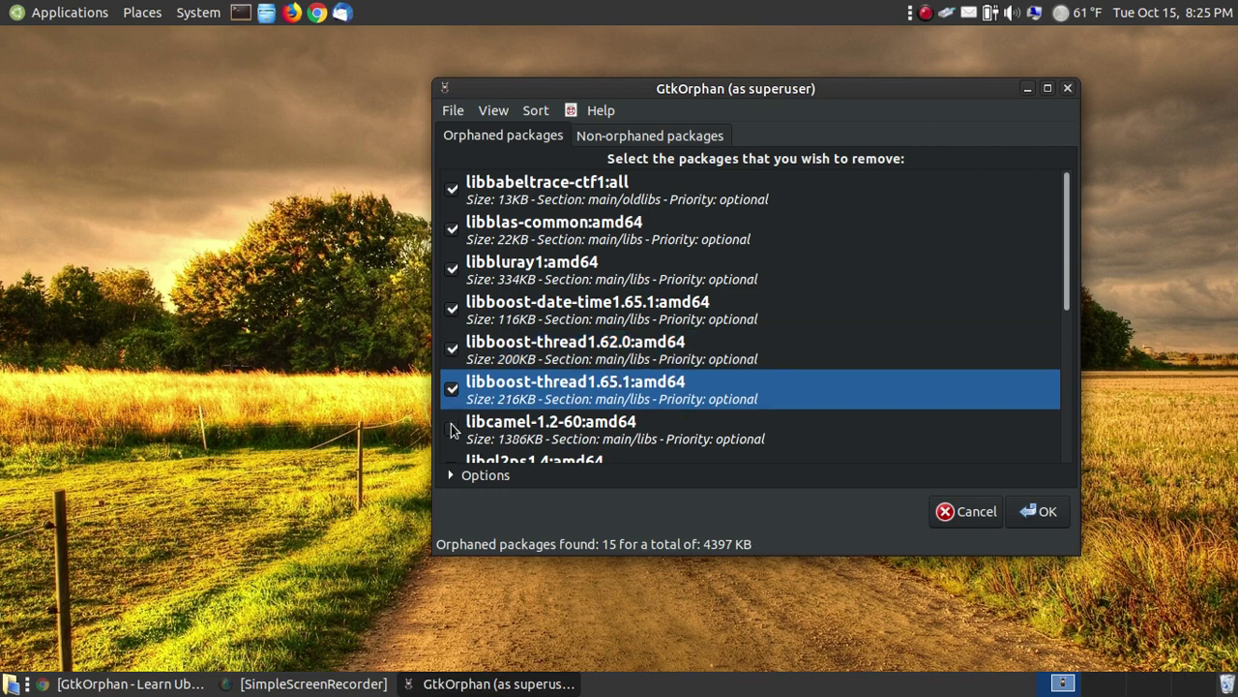
click(452, 430)
Step: Mark the remaining orphaned packages from libgl2ps1.4:amd64 through lxd:all for removal, then return to the start of the list
scroll(455, 406, down, 3)
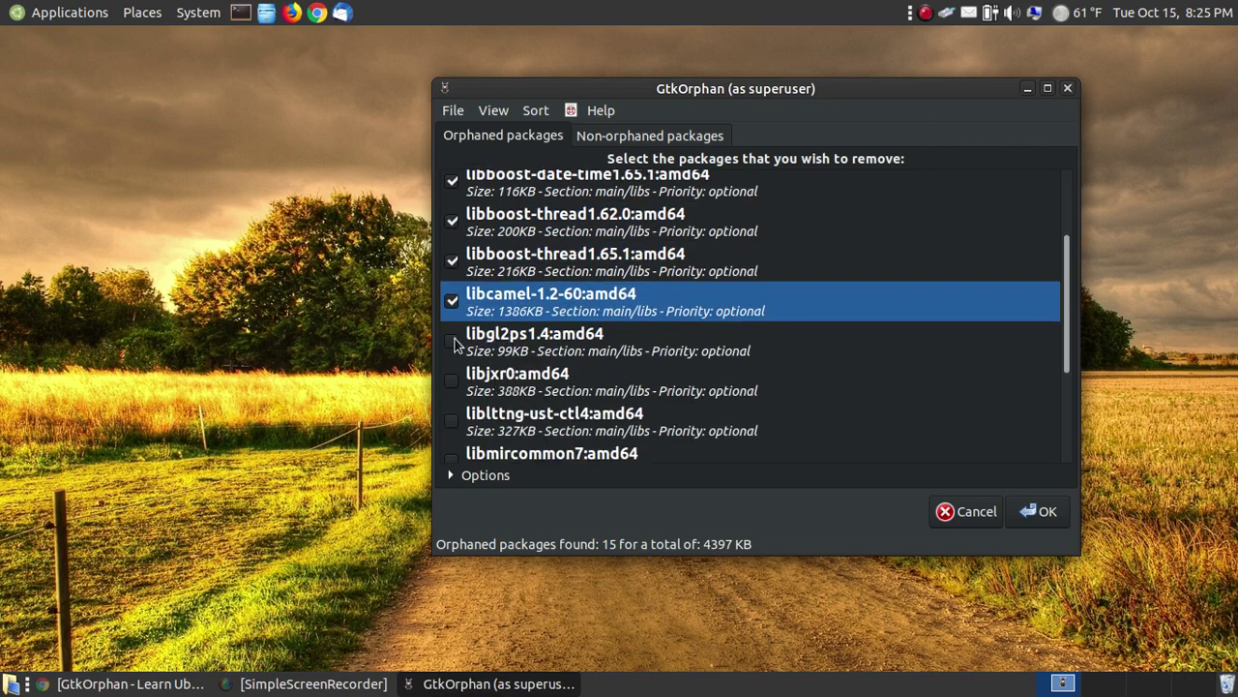
click(453, 342)
click(454, 381)
click(454, 421)
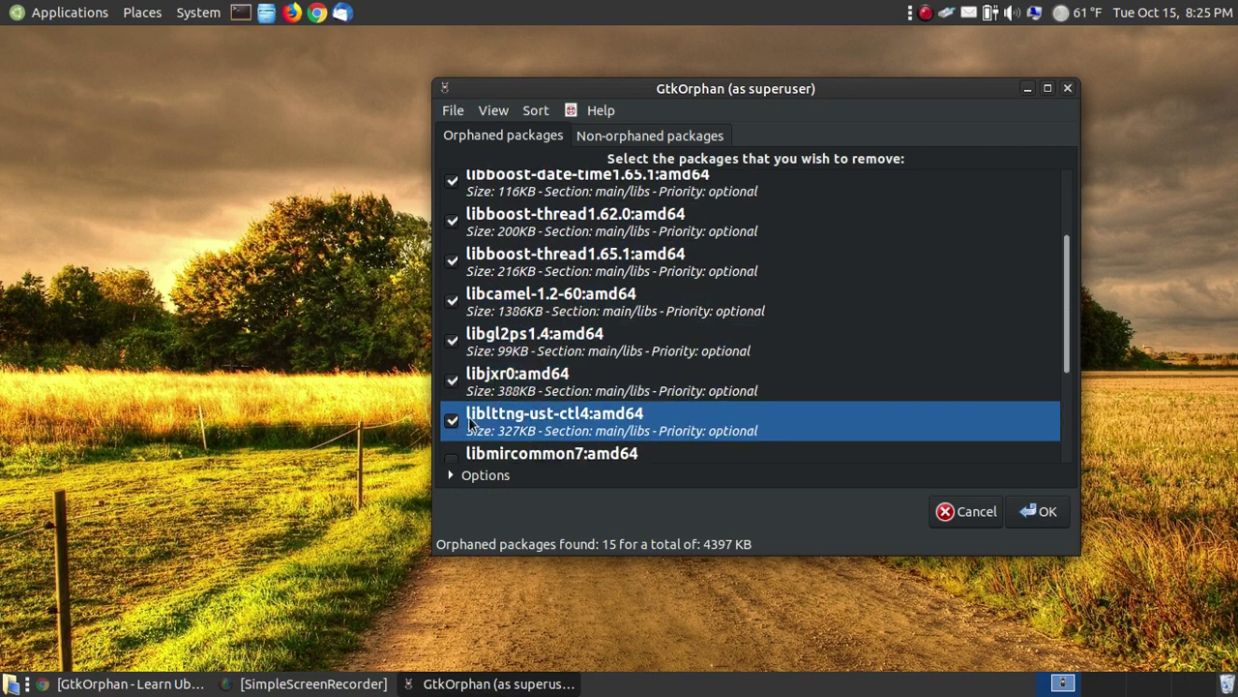
scroll(472, 422, down, 2)
click(453, 376)
click(453, 415)
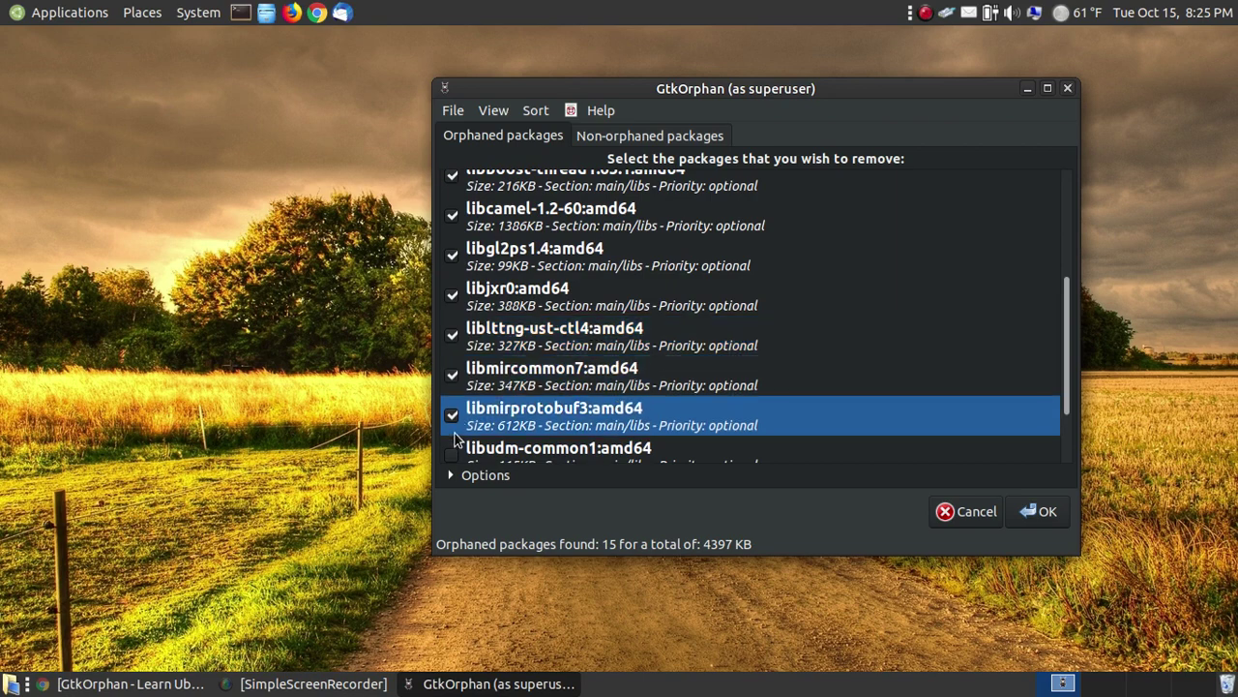
click(452, 454)
scroll(634, 280, down, 2)
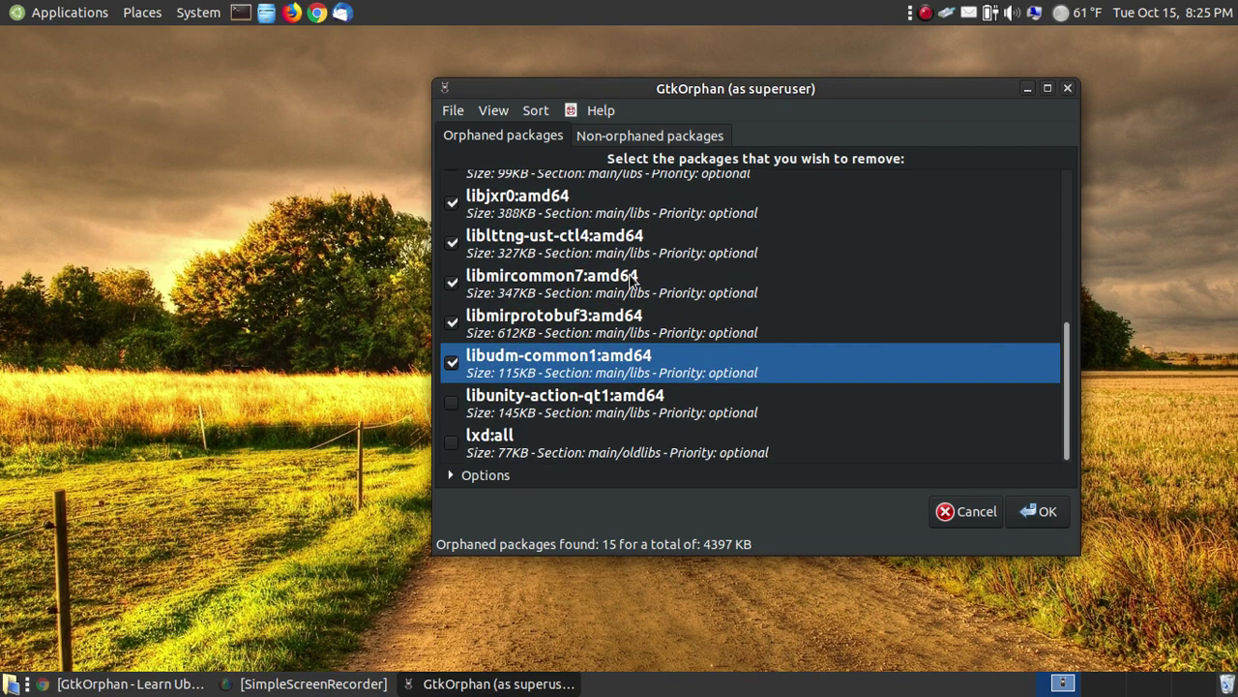
click(452, 408)
click(453, 449)
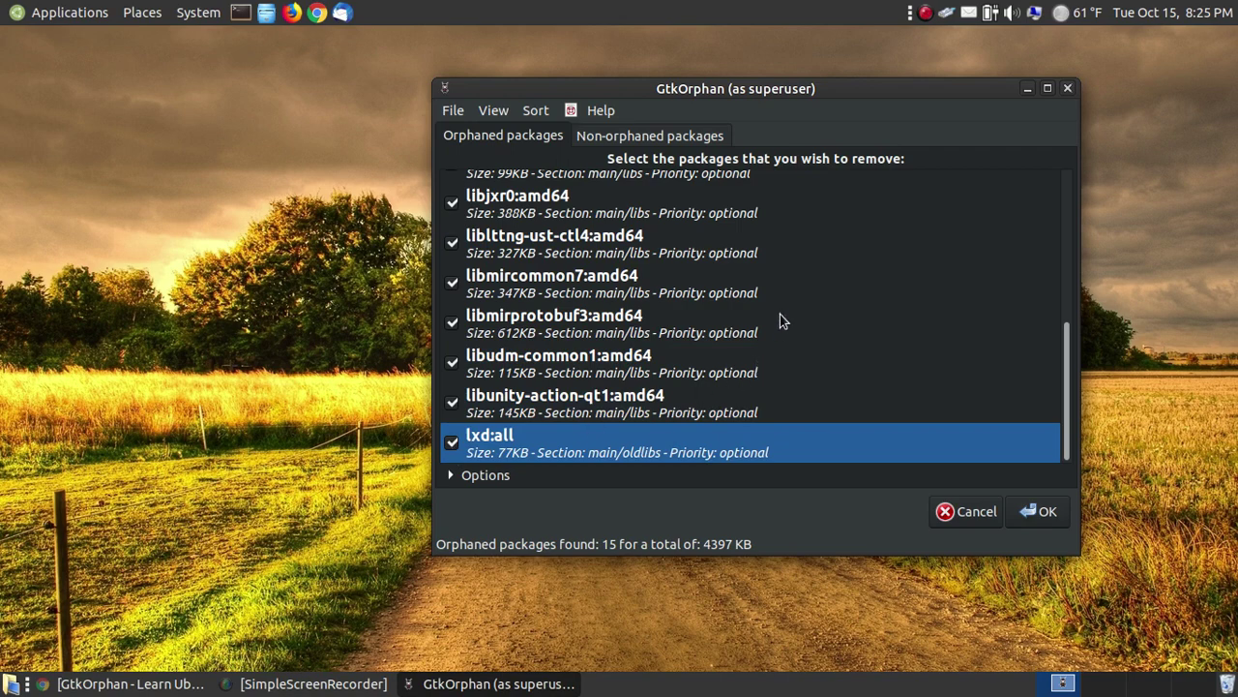
scroll(737, 314, up, 6)
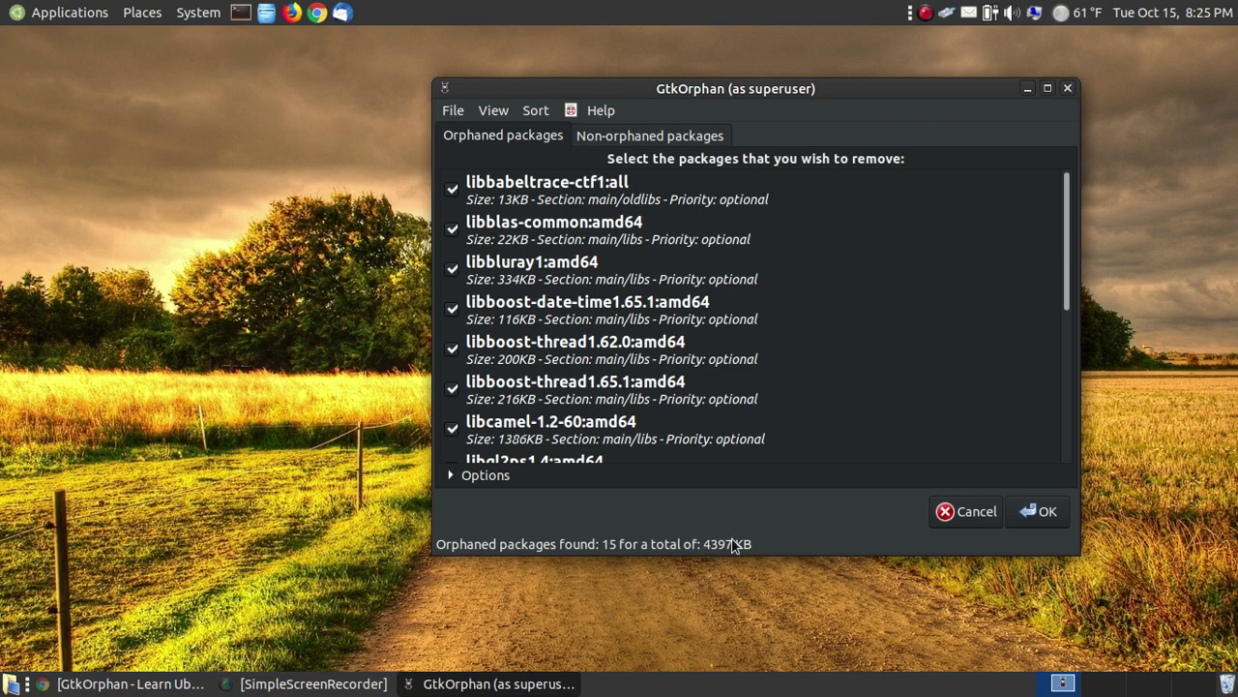
Step: Shift the GtkOrphan window slightly, request removal of the marked packages, review the pending removals list and decline it
drag(788, 99, 728, 105)
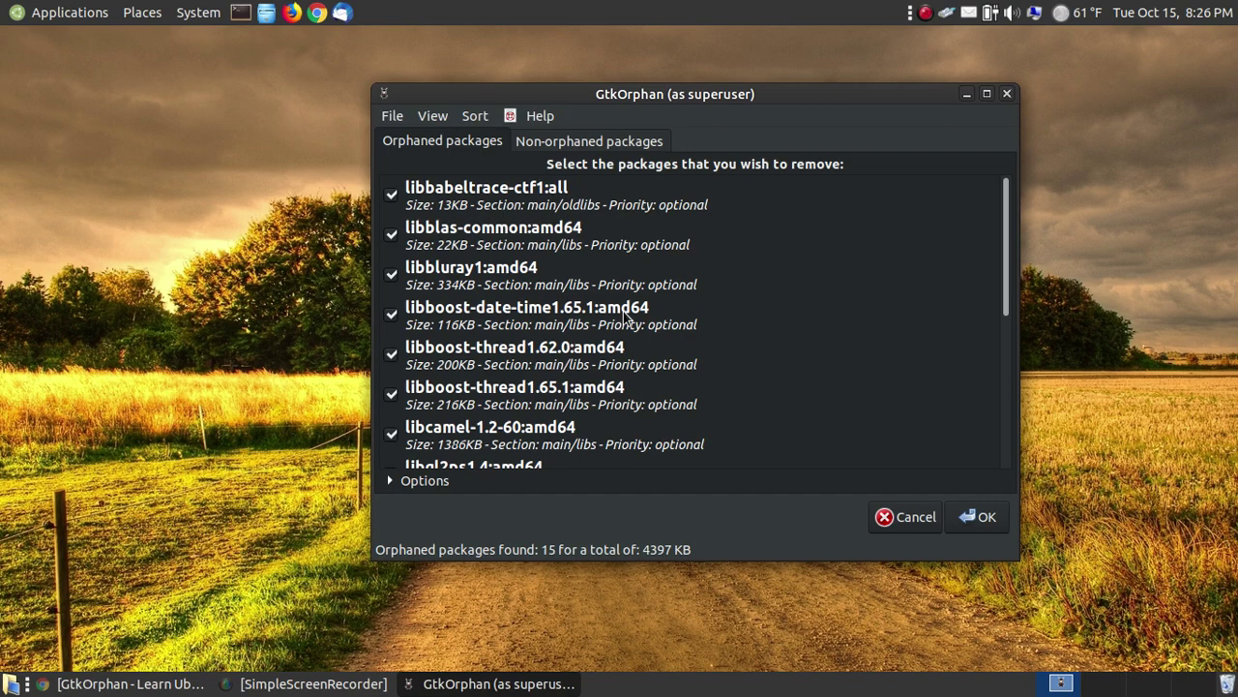
click(981, 518)
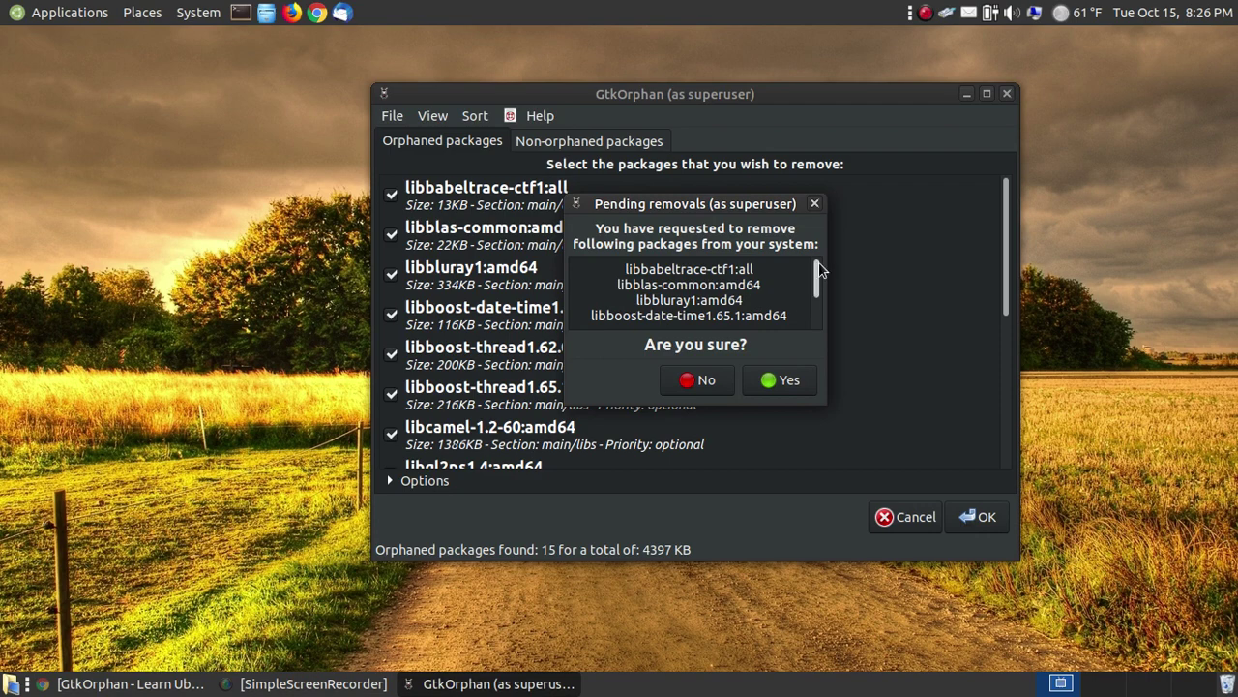
mouse_move(817, 269)
mouse_down()
mouse_move(820, 317)
mouse_move(805, 251)
mouse_up()
click(701, 380)
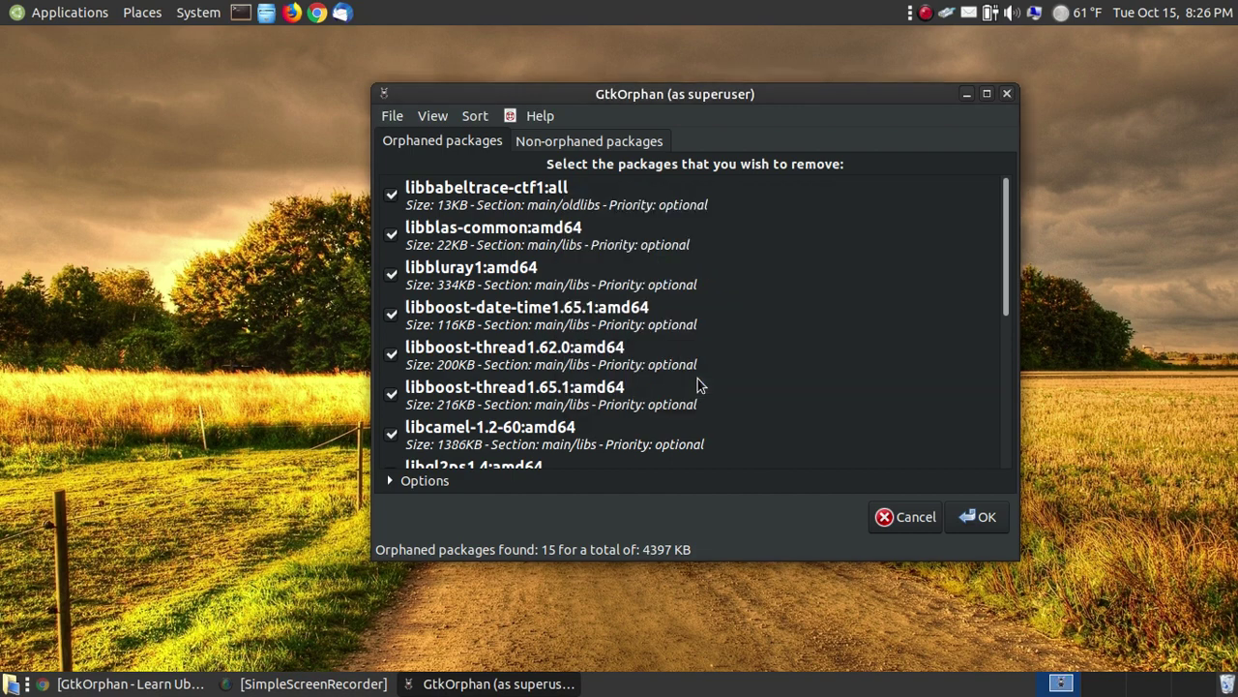
Step: Review the package details of libbabeltrace-ctf1:all and the extra settings in the Options section
click(463, 201)
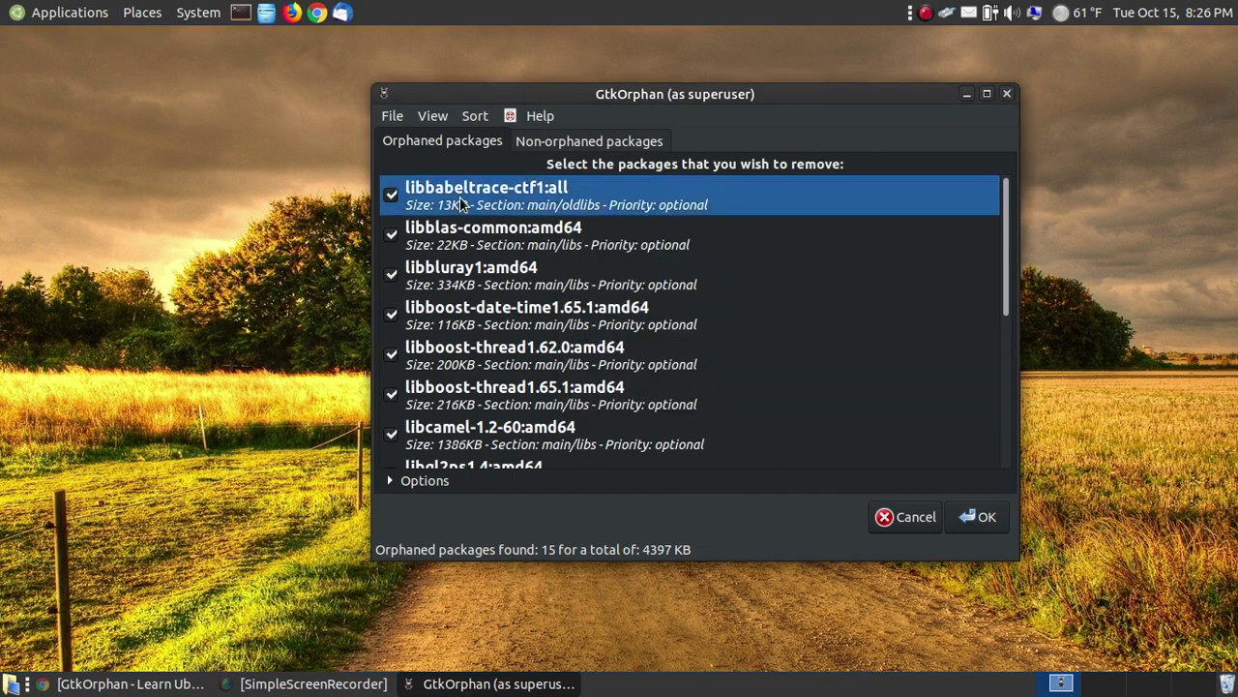
click(432, 116)
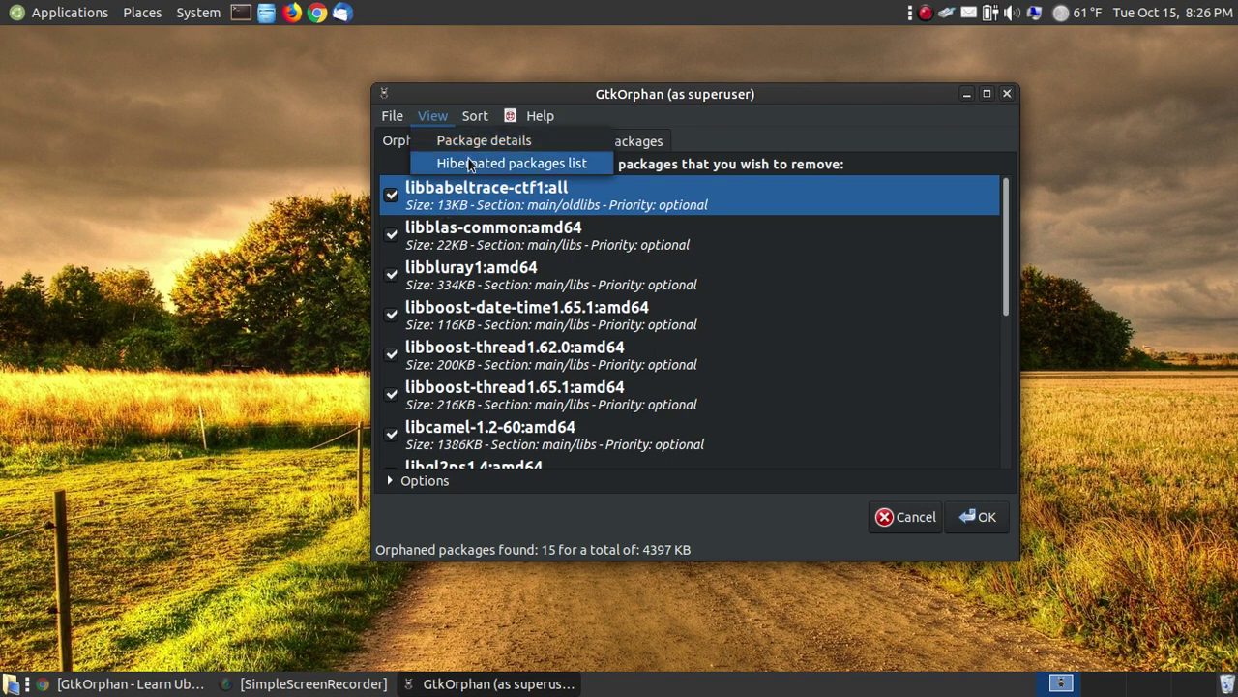
click(471, 143)
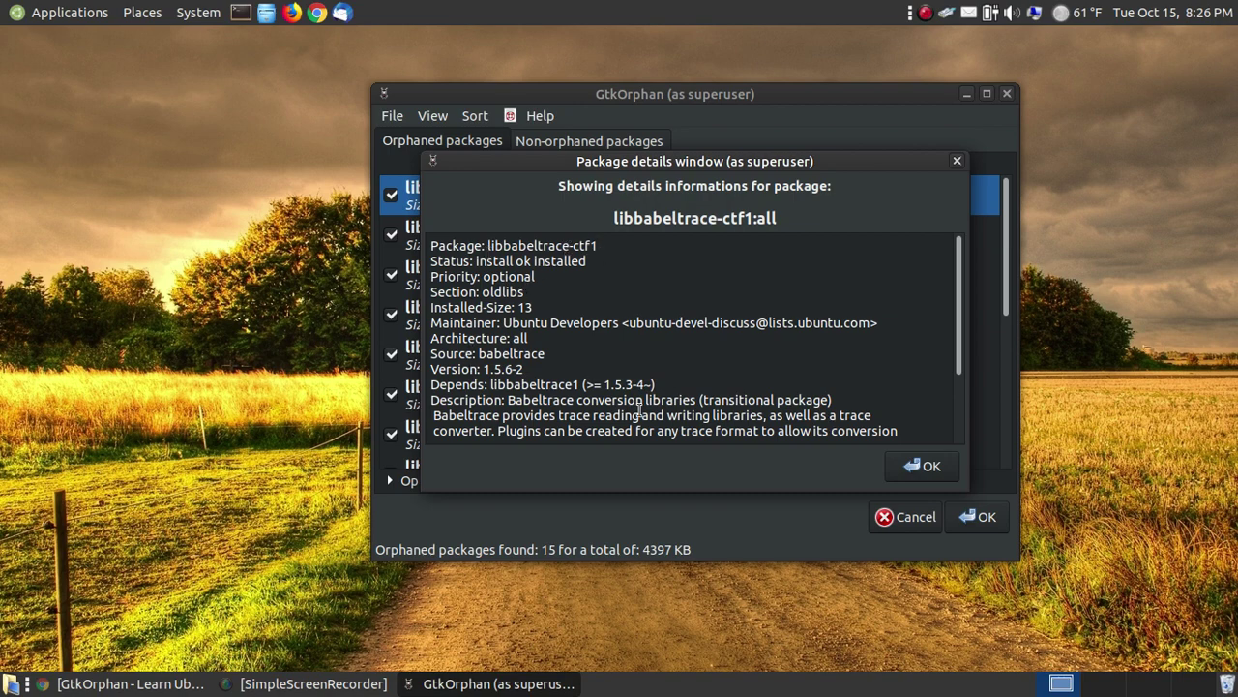
click(913, 465)
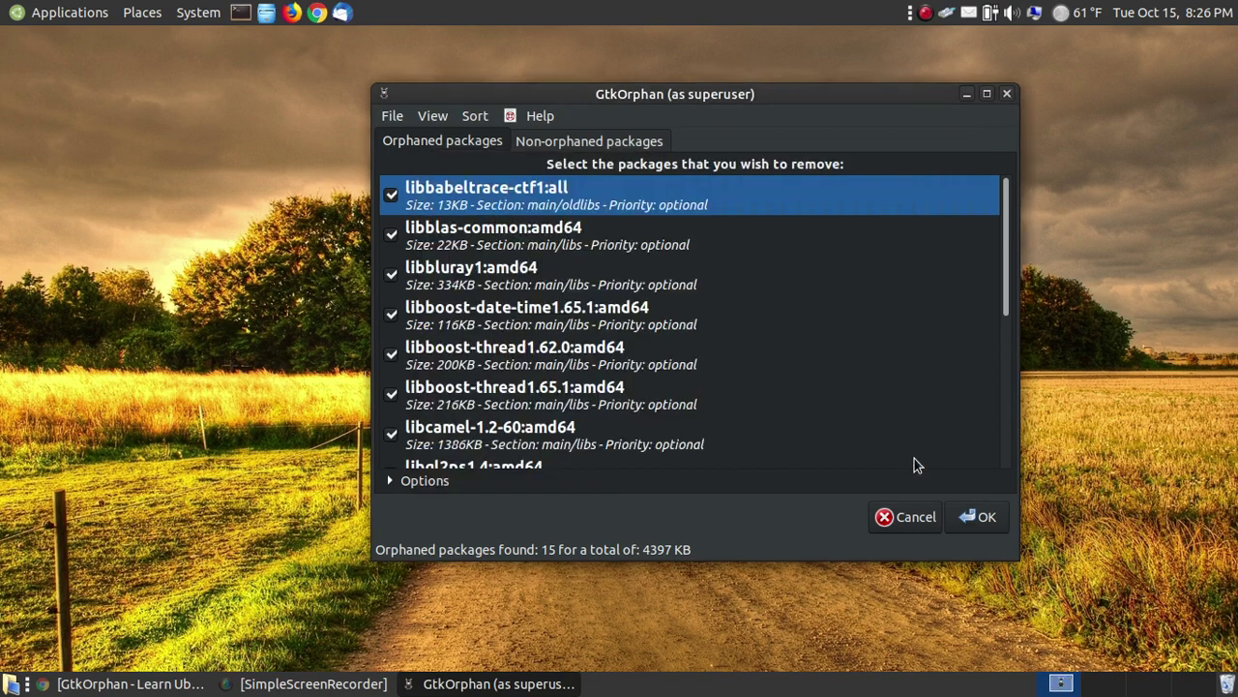
click(390, 481)
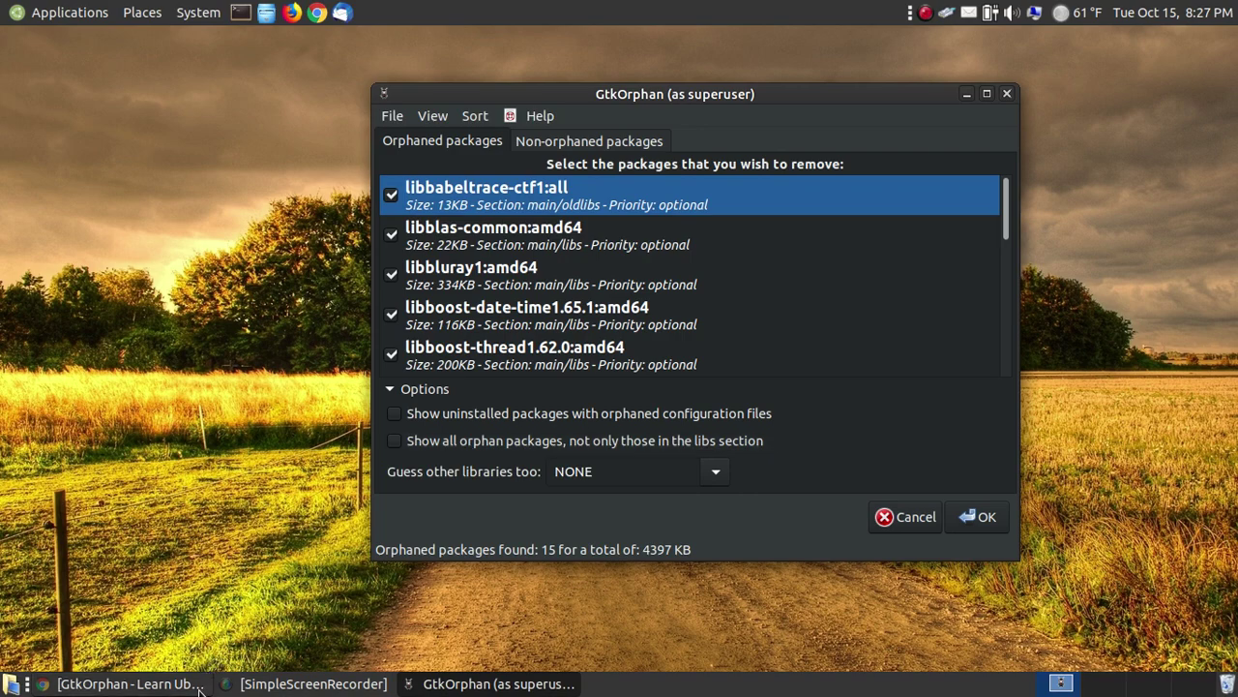
Step: Switch to the browser and reread the tutorial's introduction on orphaned files and backing up the system
click(131, 683)
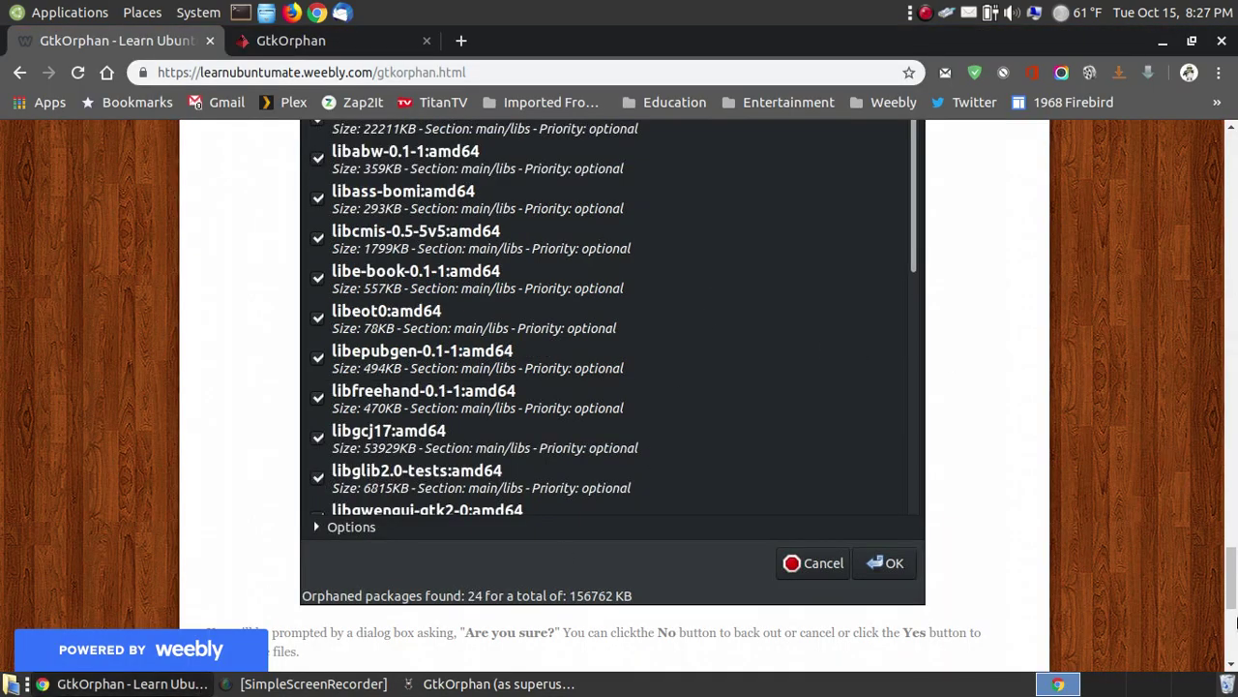
drag(1231, 579, 1235, 194)
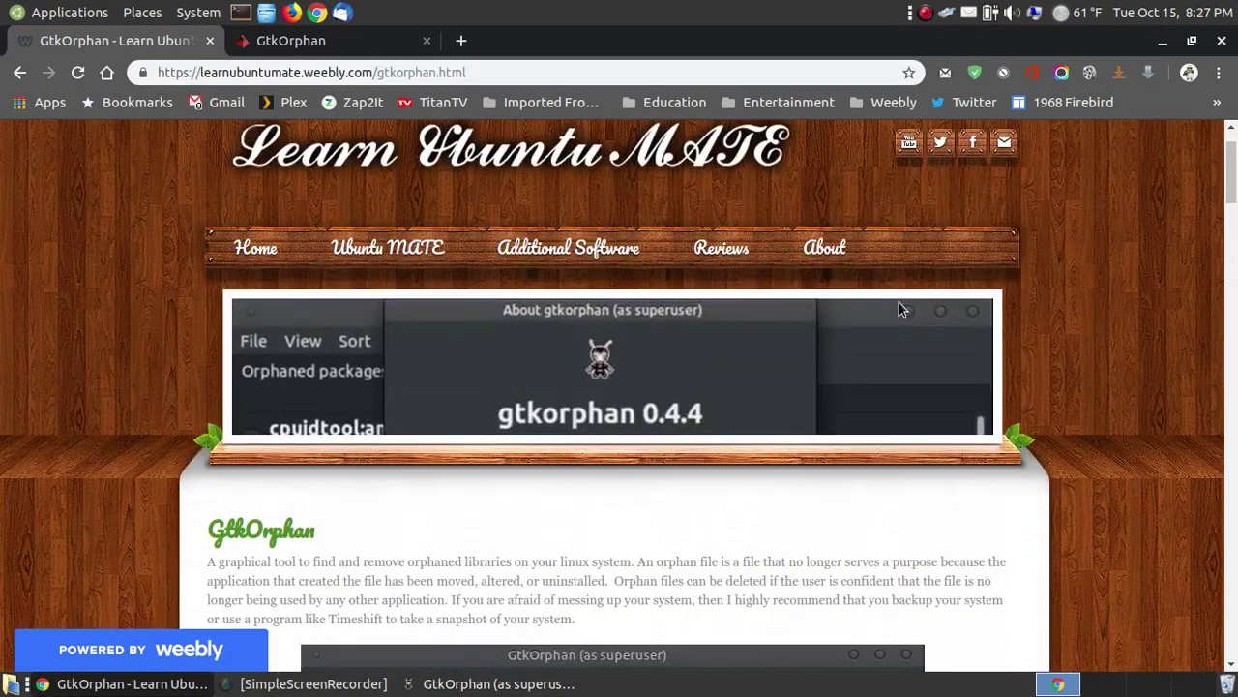
scroll(745, 484, down, 2)
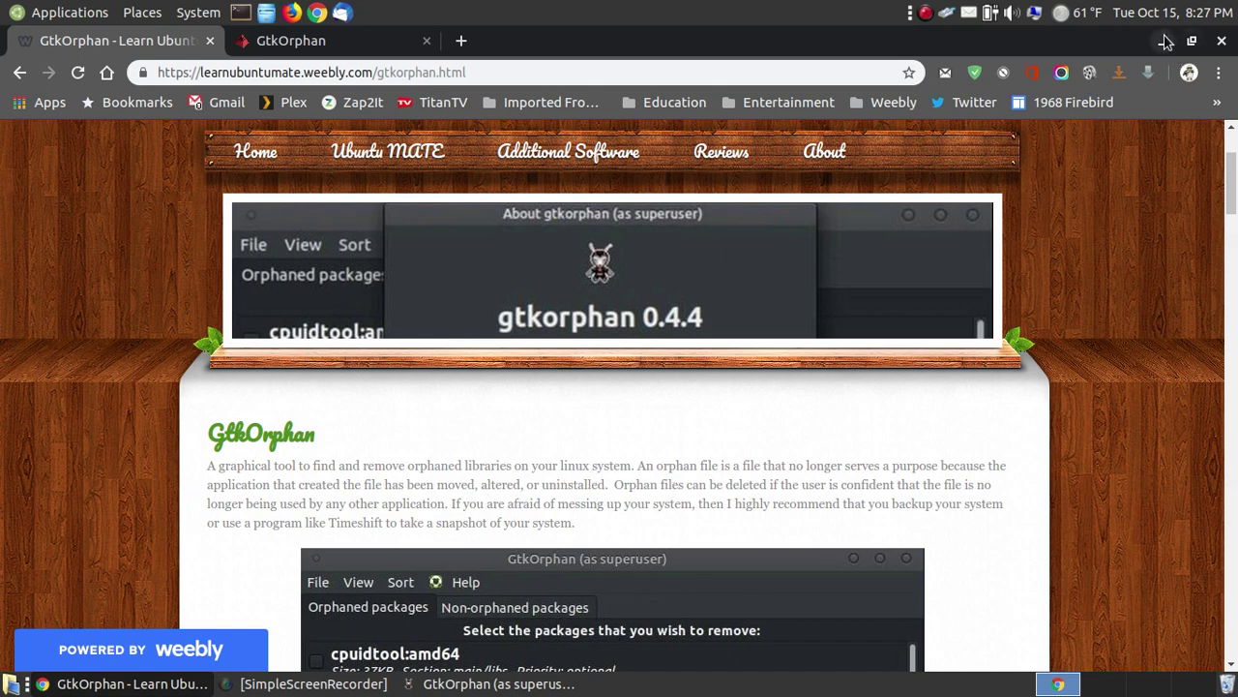
Step: Read the How to use GtkOrphan section on the project's website, highlighting the words dependencies and gparted in the note
click(298, 46)
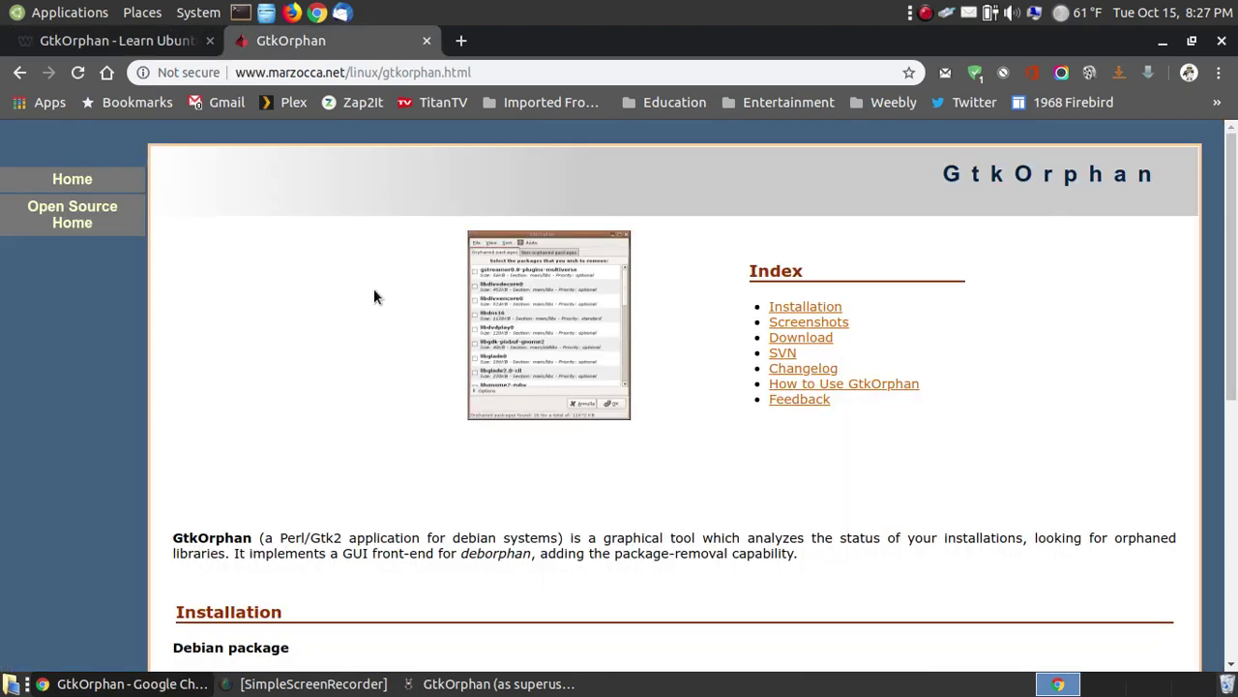
scroll(373, 288, down, 10)
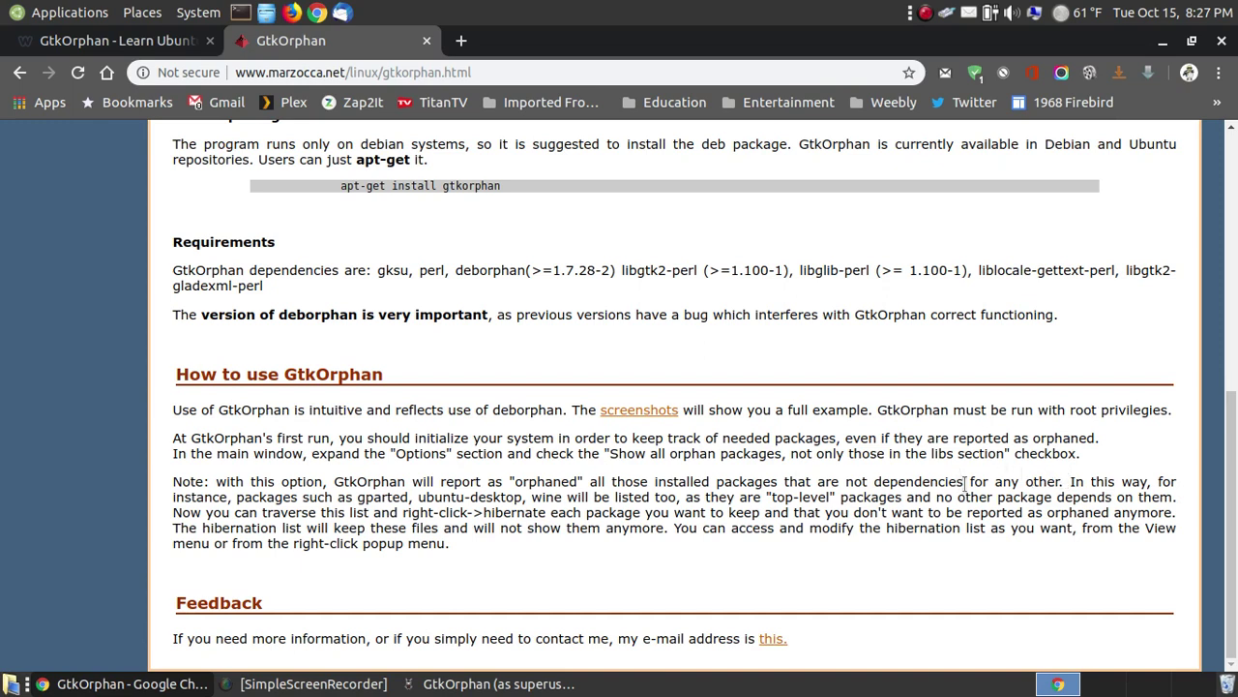
drag(965, 481, 883, 483)
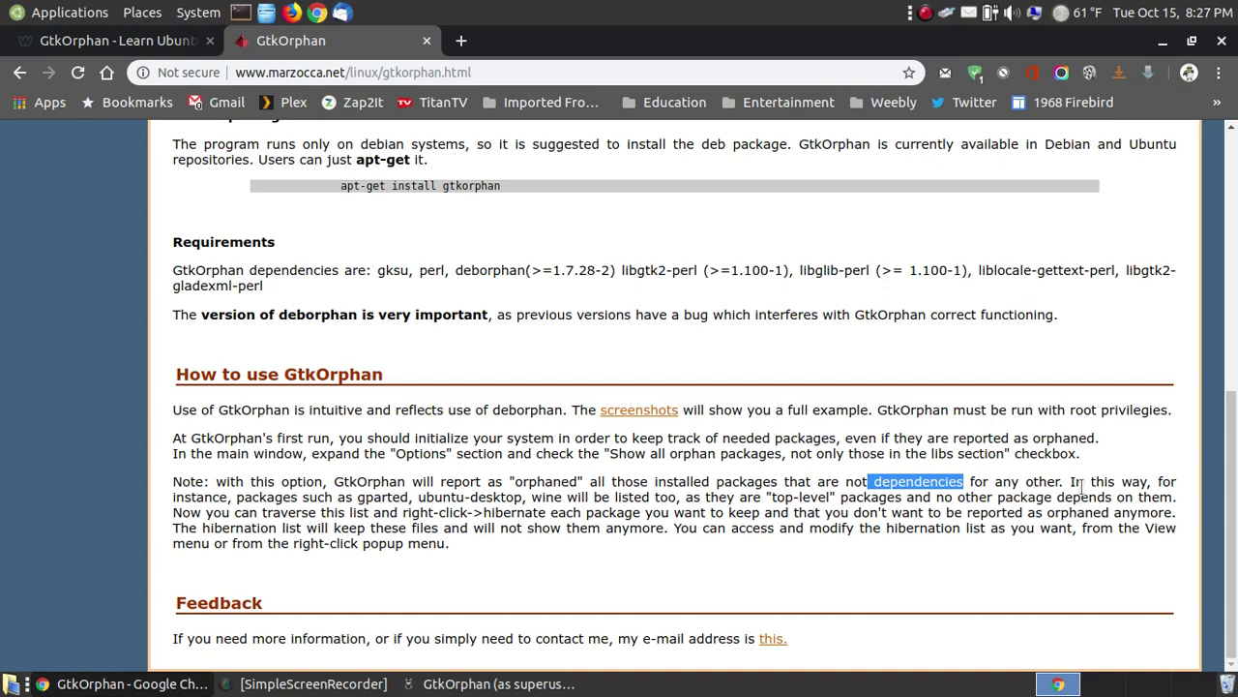
double_click(360, 497)
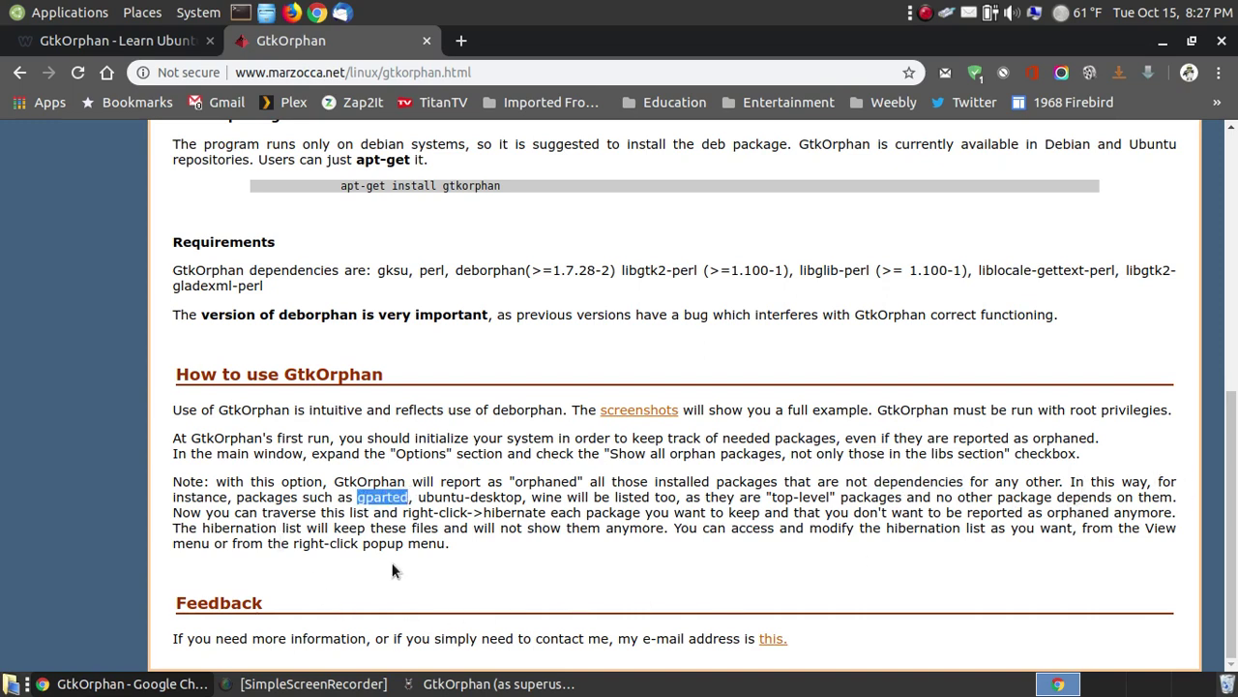
Step: Check GtkOrphan's "Show all orphan packages" option against the website's note on ubuntu-desktop, wine and other top-level packages
click(499, 683)
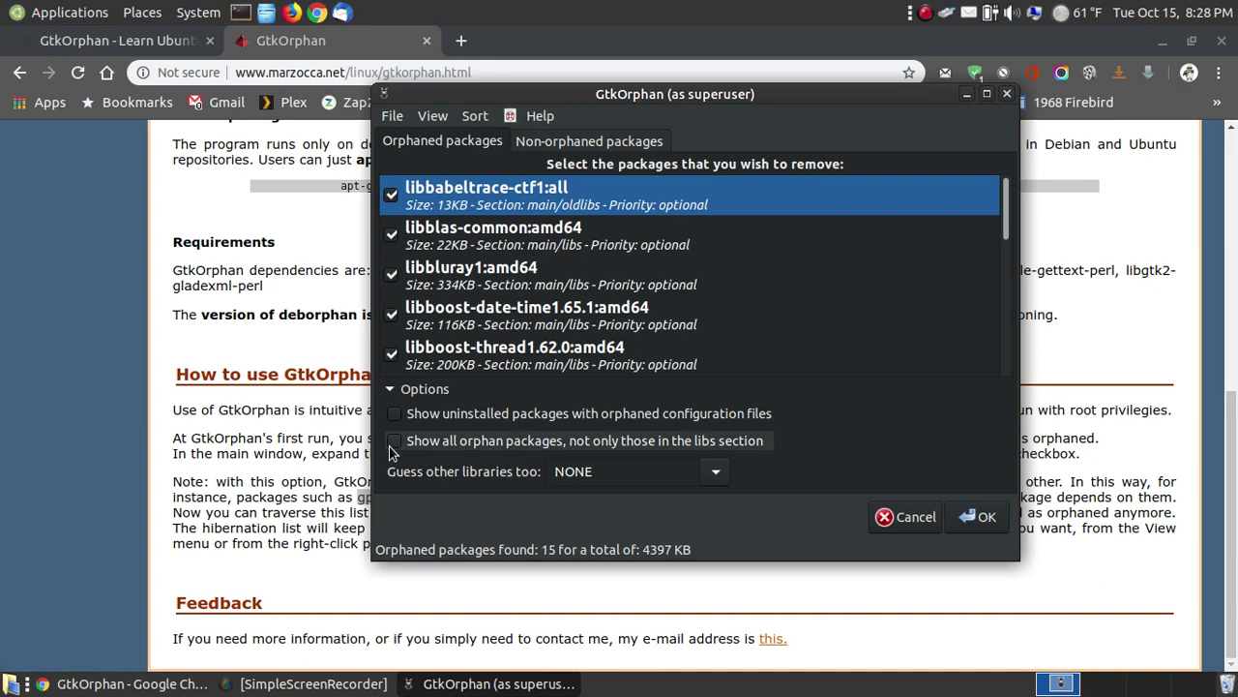
click(324, 450)
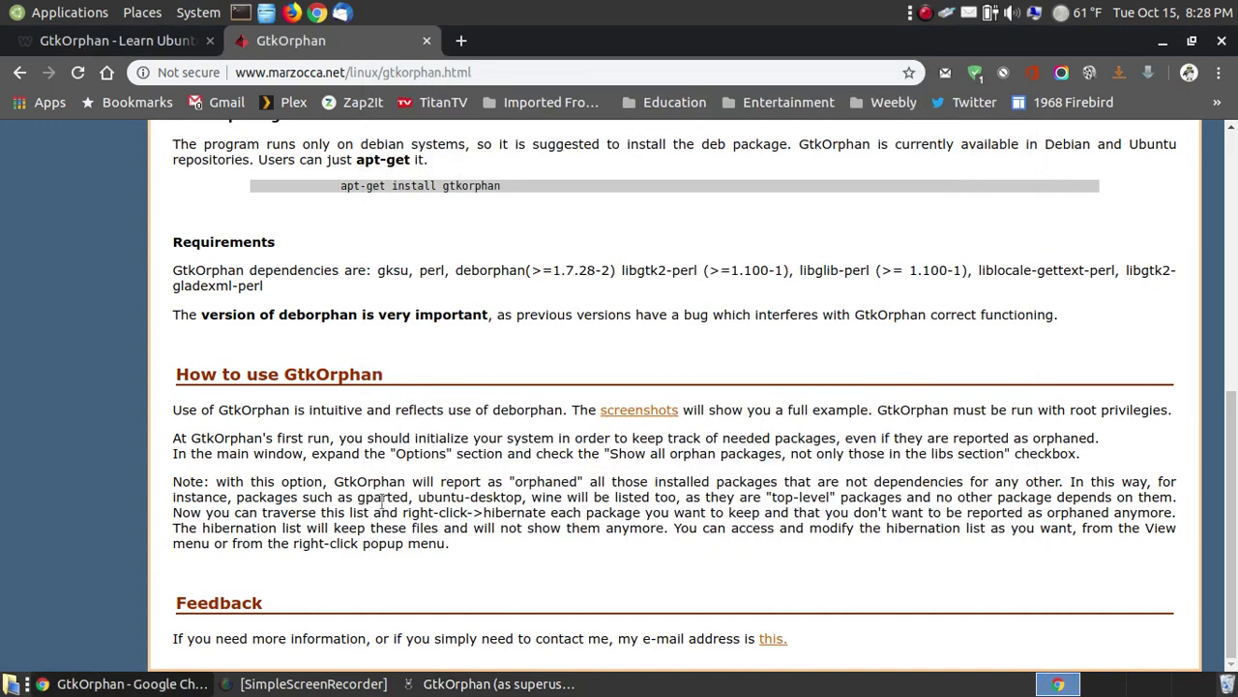
drag(414, 496, 549, 483)
click(566, 496)
click(756, 496)
Step: Return to GtkOrphan, recheck and collapse its Options section, and minimize the browser
click(498, 684)
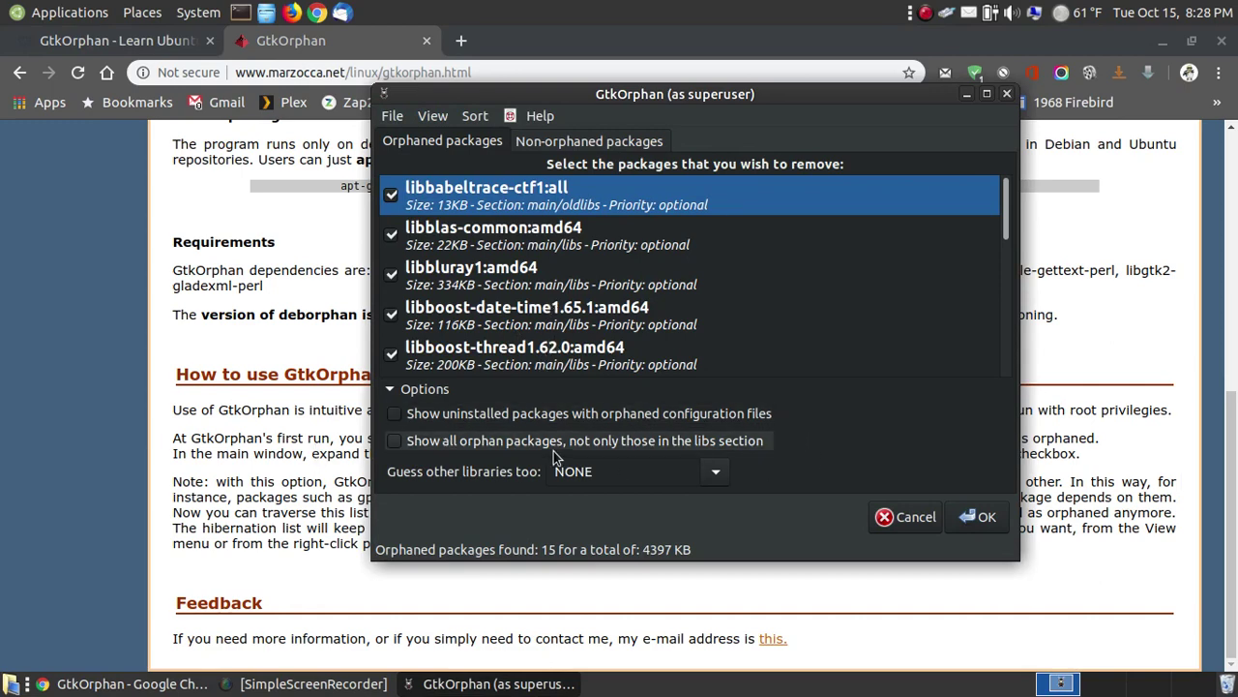
click(388, 390)
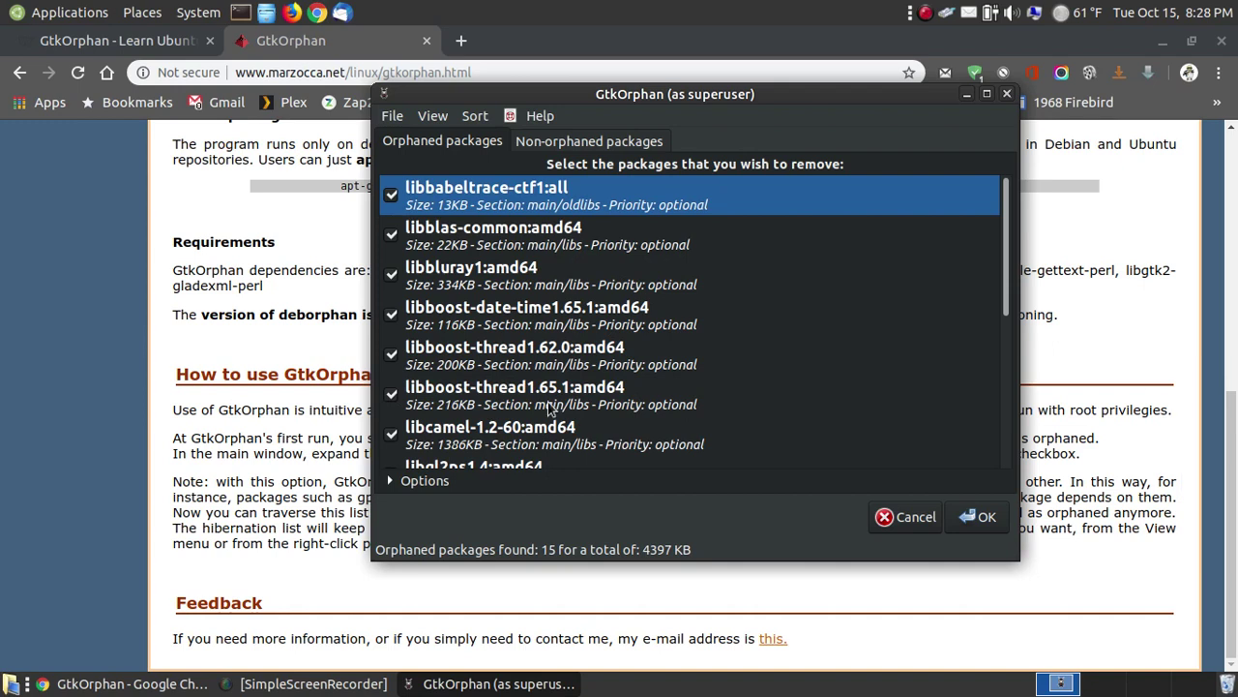
click(408, 489)
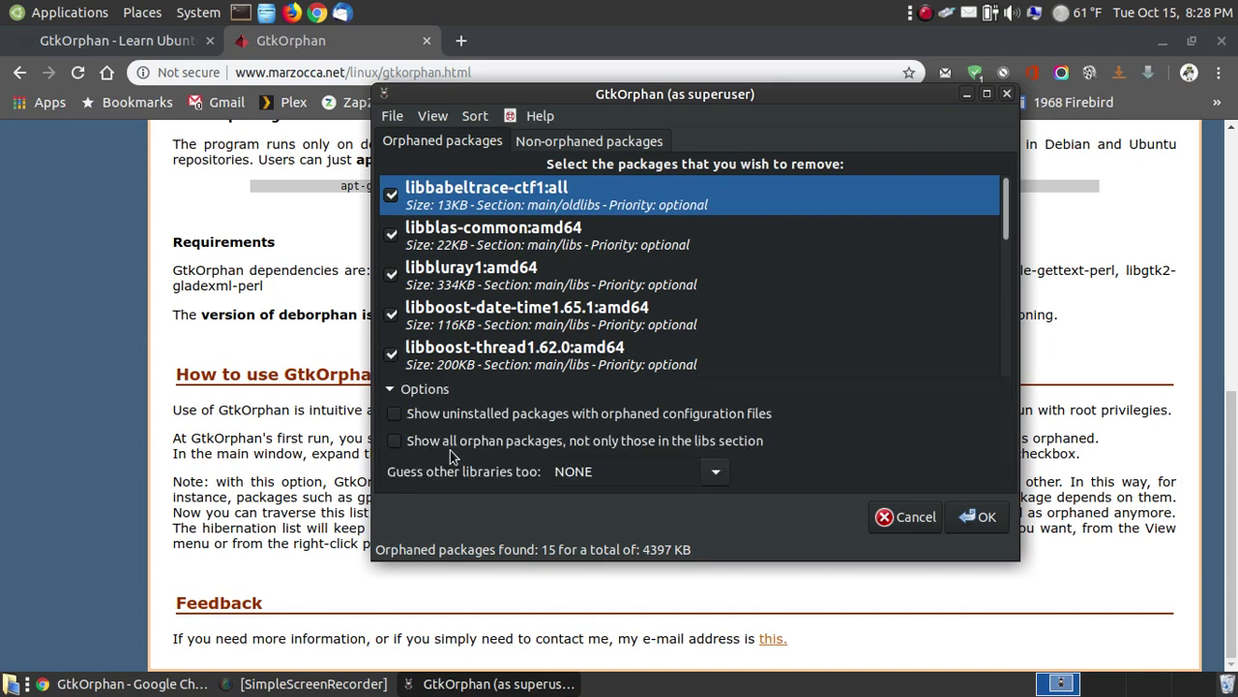
click(394, 389)
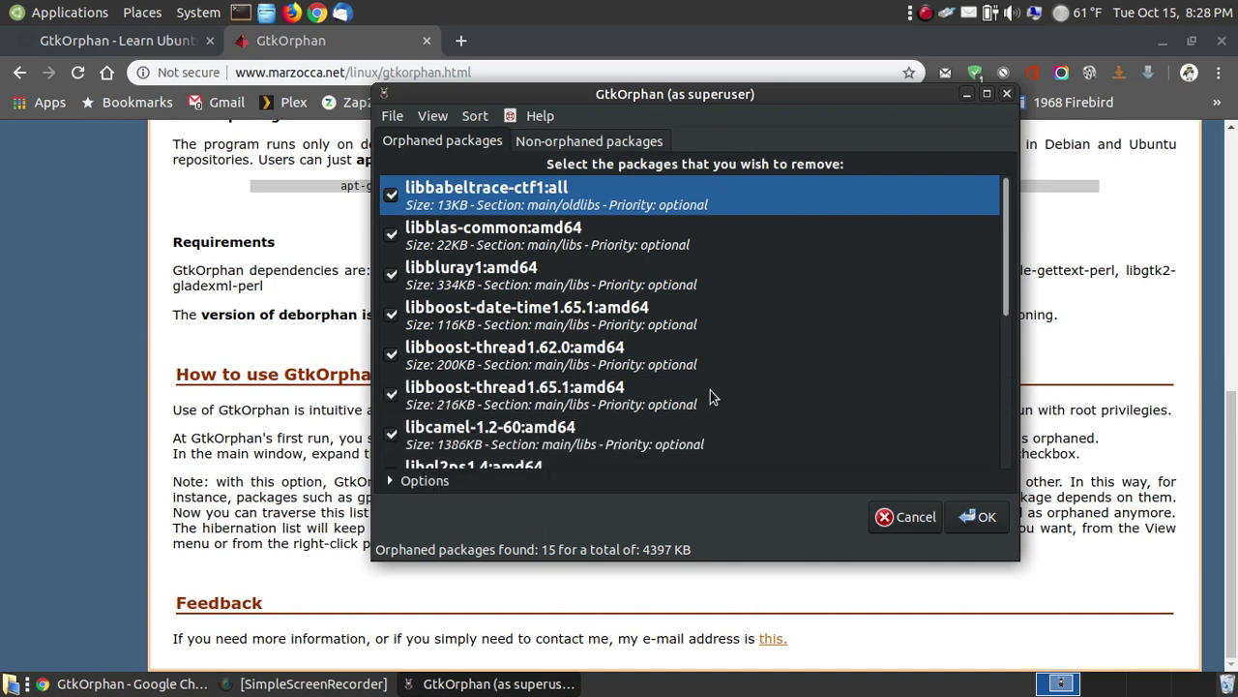
click(259, 427)
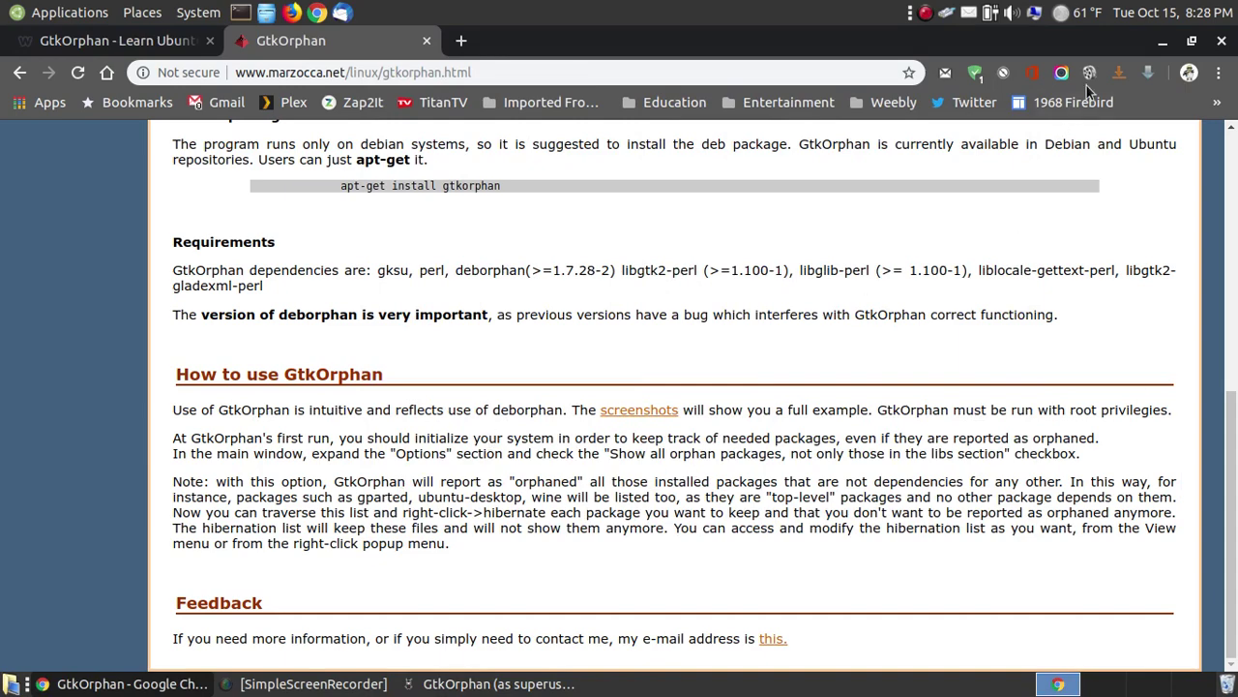
click(1162, 44)
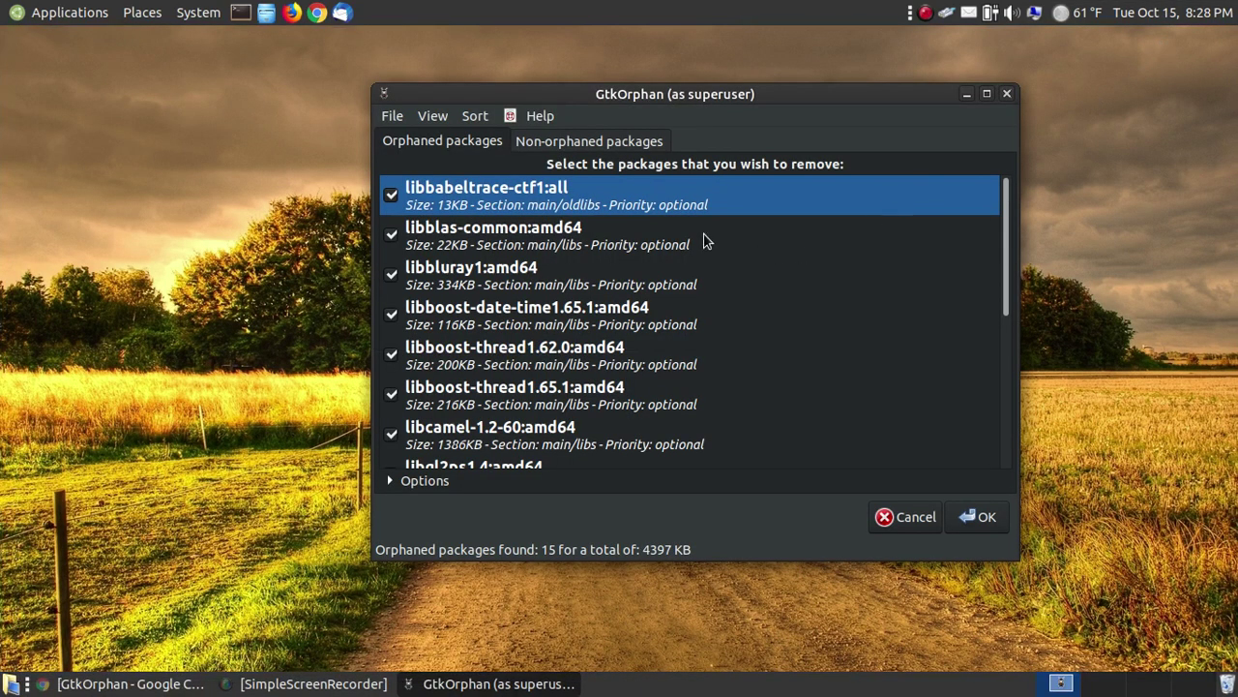
Step: Reposition the GtkOrphan window, then remove all the marked orphaned packages and confirm the pending removals
drag(659, 96, 598, 90)
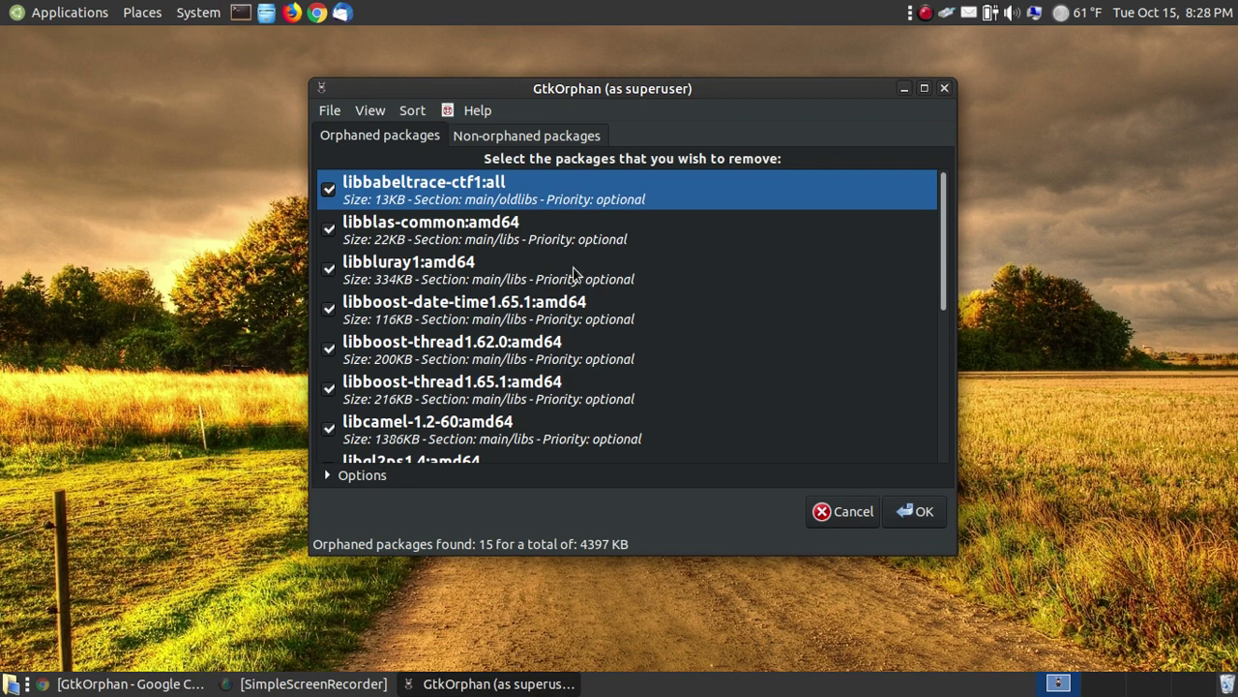
click(924, 507)
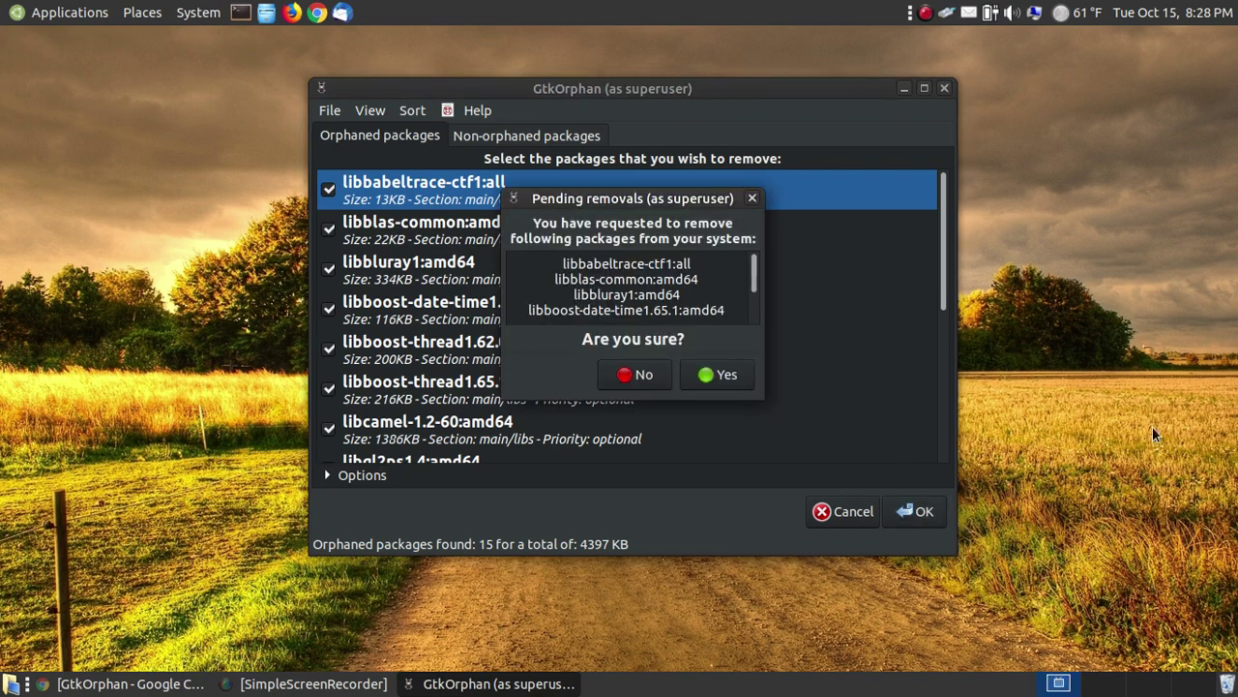
click(724, 380)
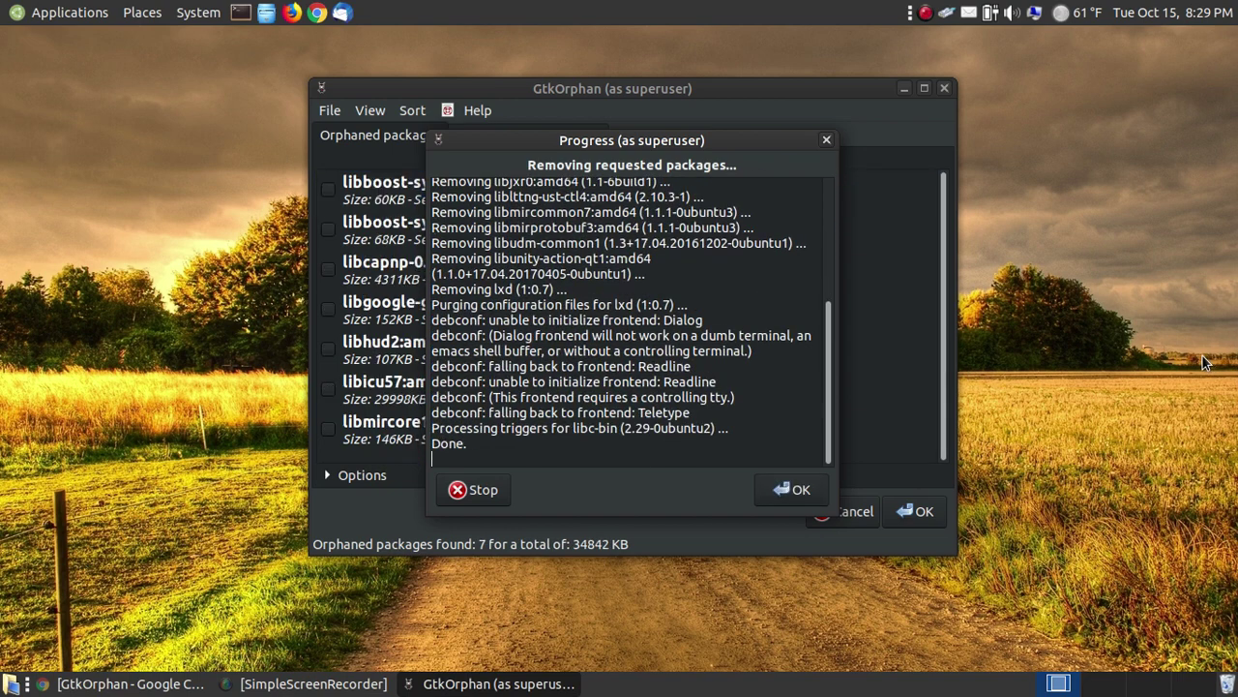
Step: Close the finished progress report, then remove all listed orphaned packages from libboost-system1.62.0 through libmircore1, confirm, and dismiss the removal progress
click(779, 488)
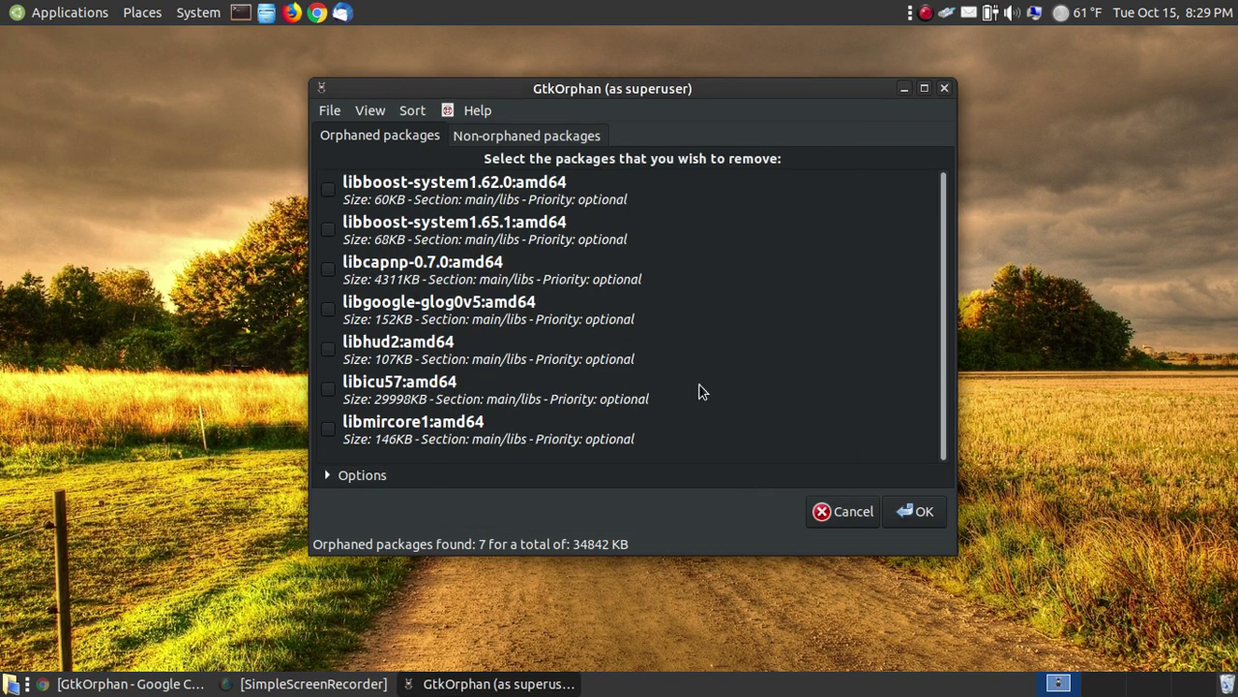
click(328, 190)
click(328, 229)
click(328, 269)
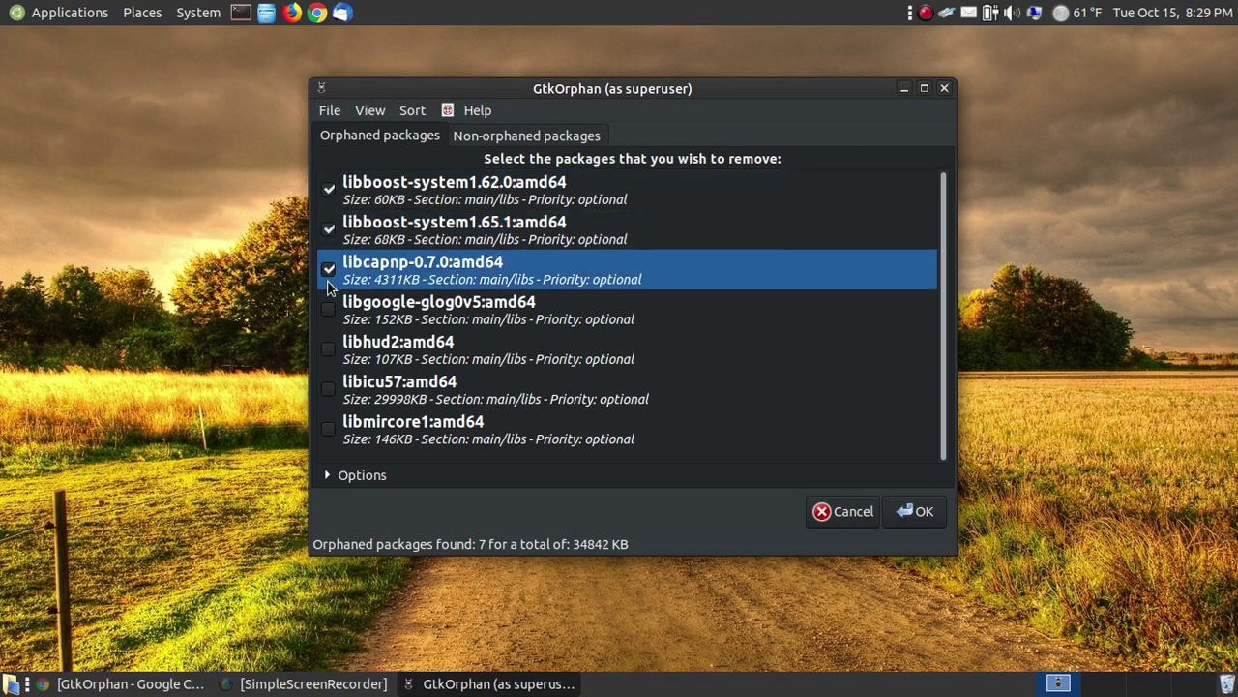
click(328, 309)
click(328, 348)
click(328, 388)
click(328, 428)
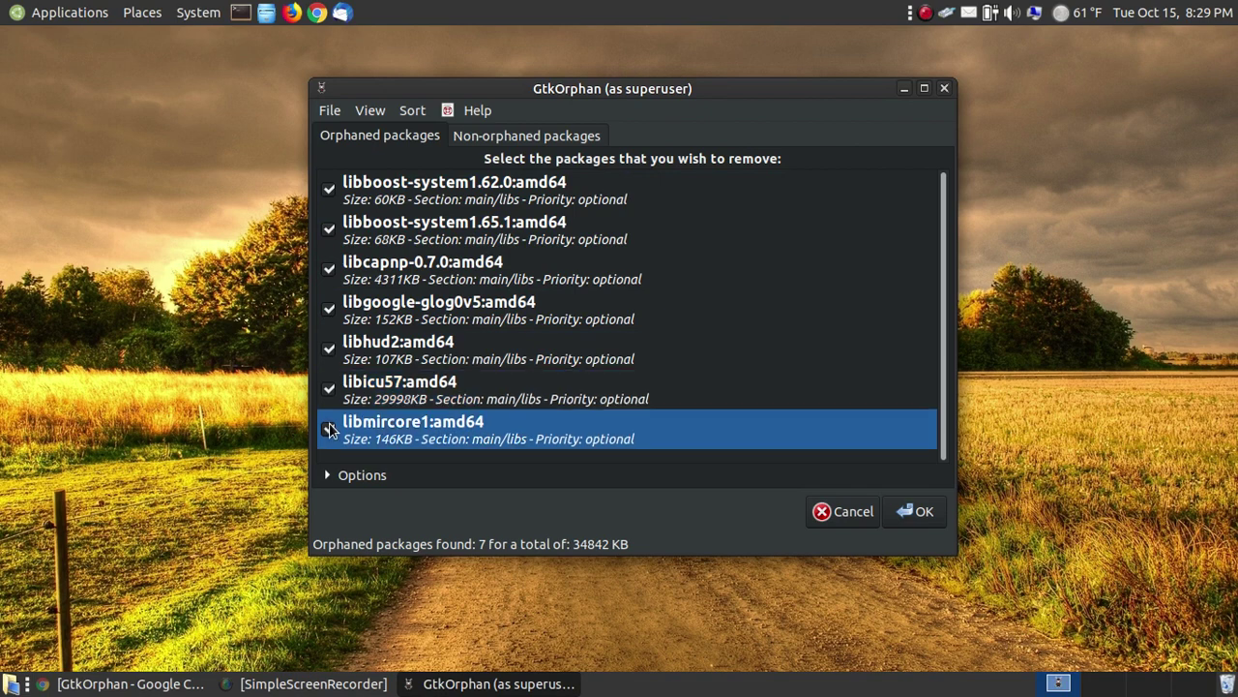
click(923, 513)
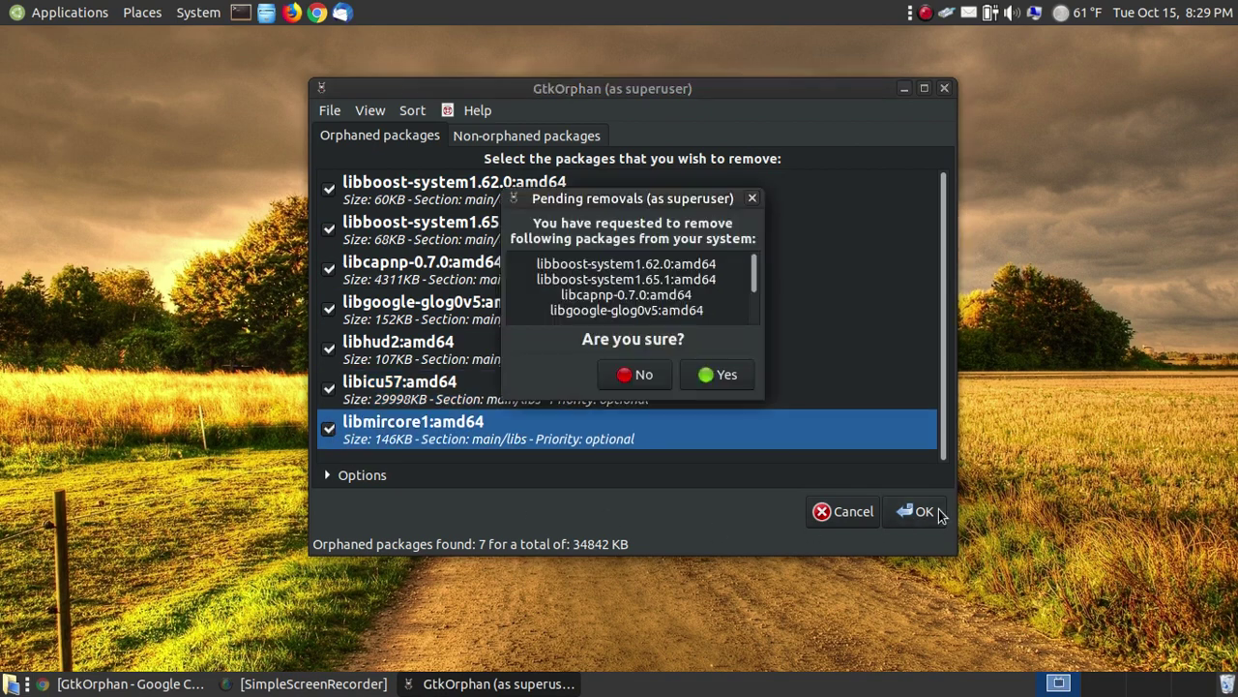
click(717, 375)
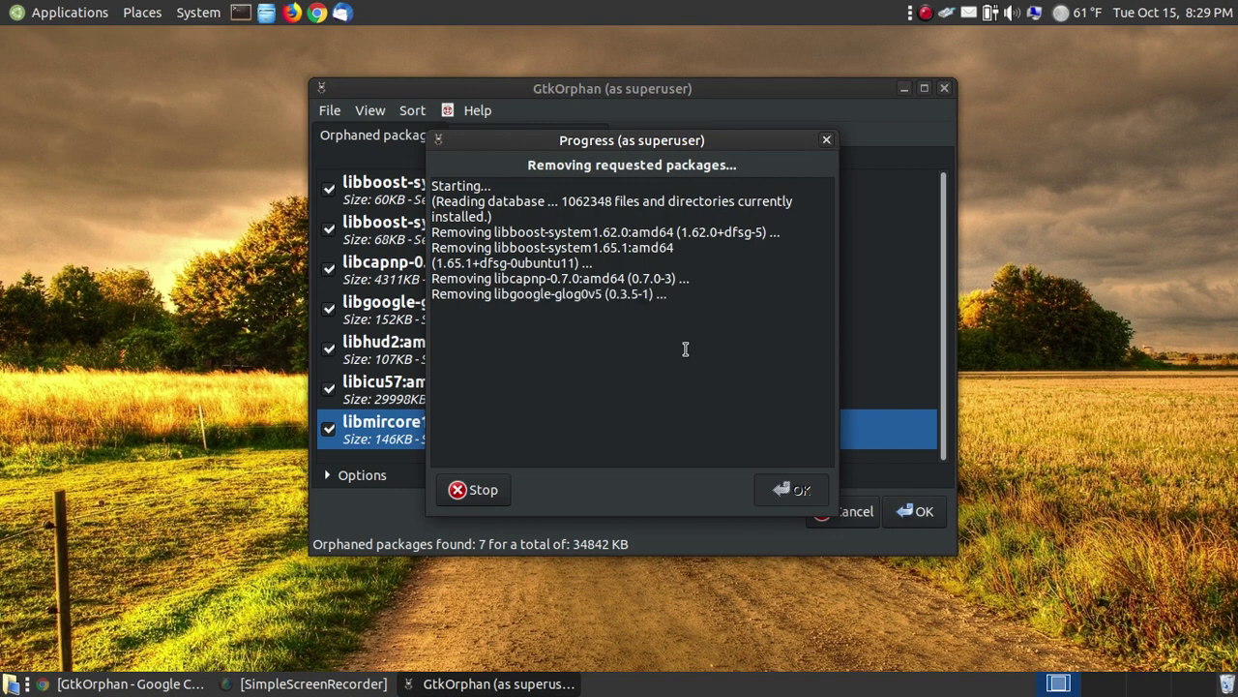
click(792, 488)
Step: Remove the remaining orphaned package libgflags2.2, confirm the pending removal, and close the progress report
click(328, 190)
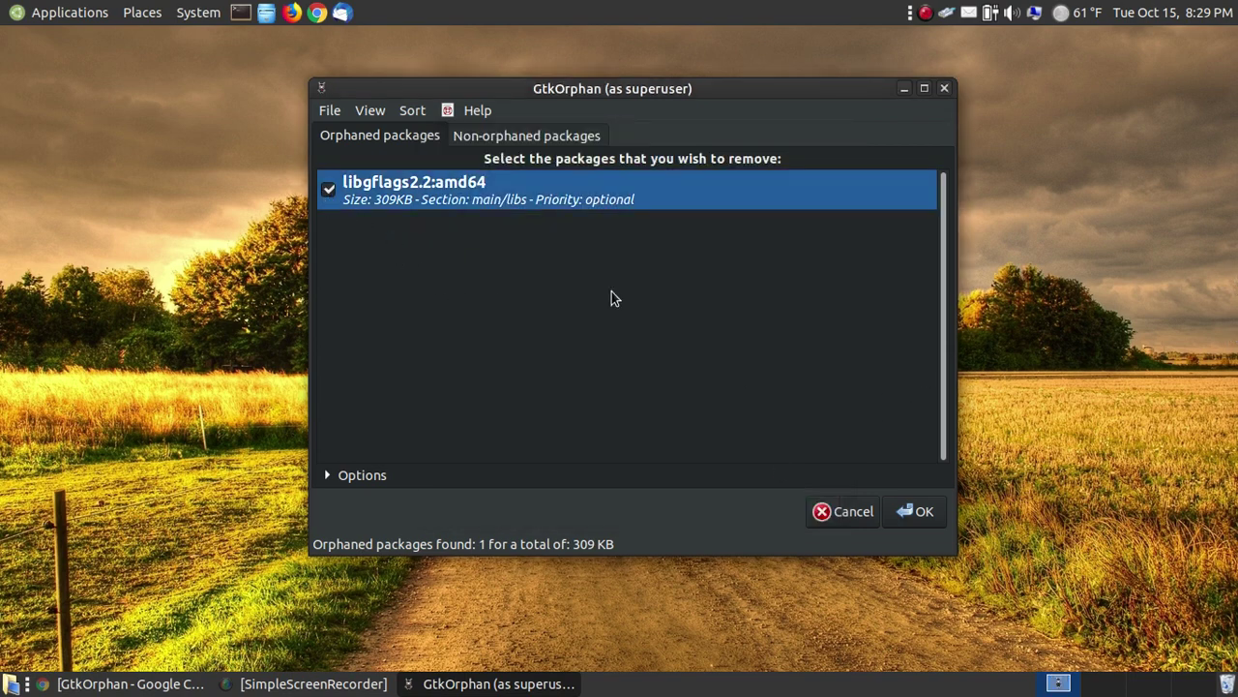
click(929, 510)
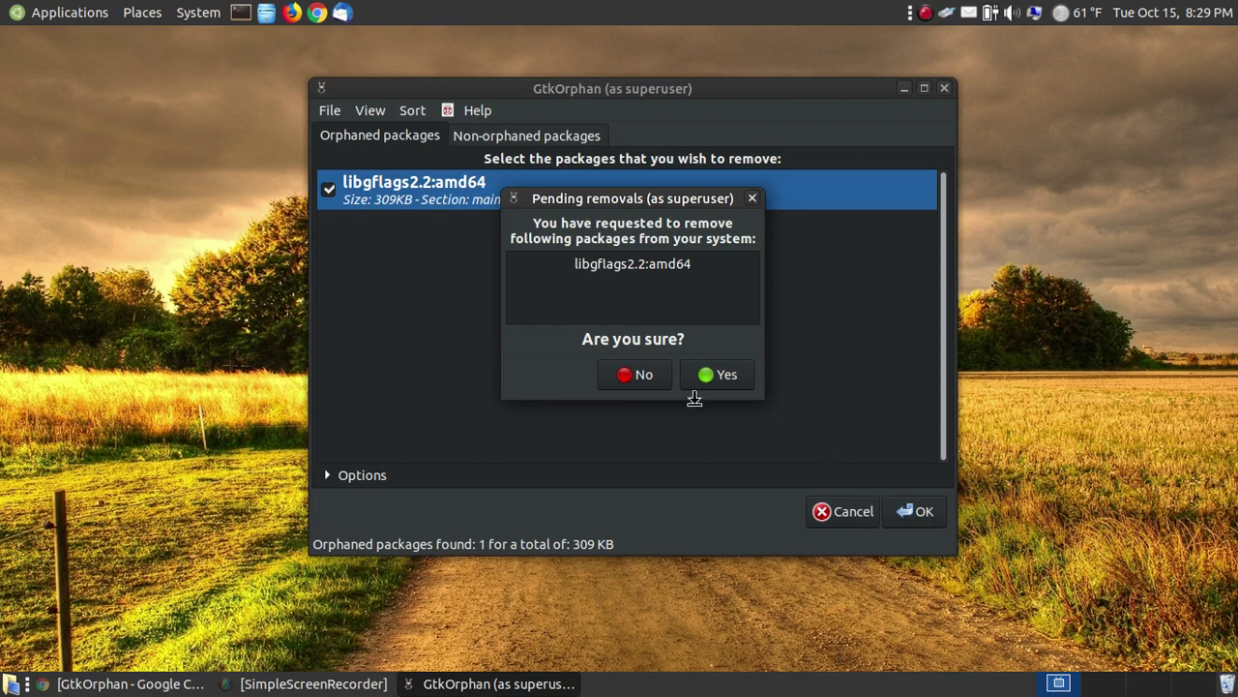
click(716, 376)
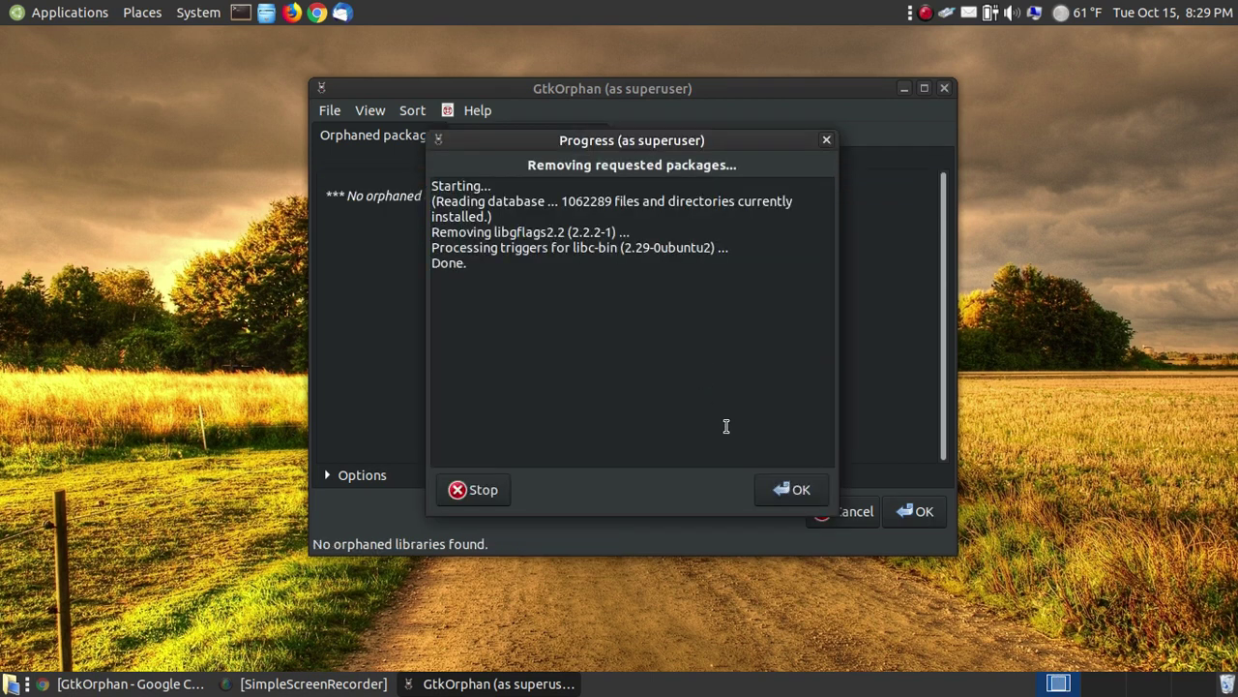
click(789, 491)
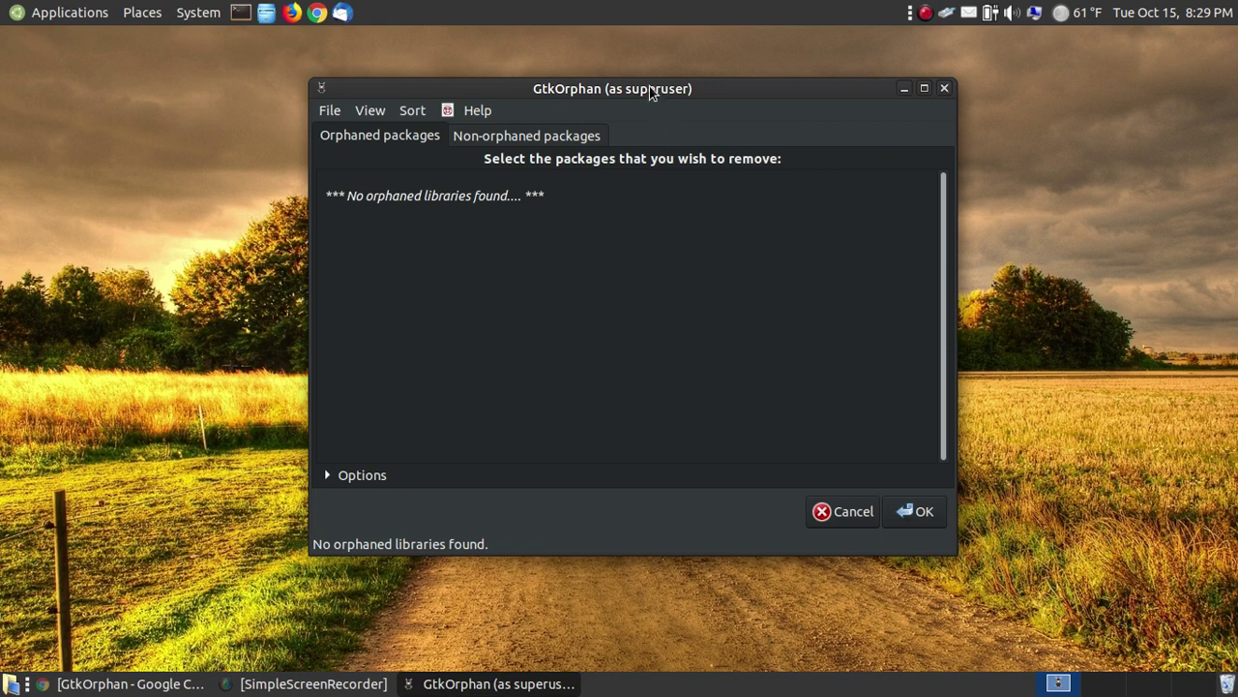
drag(650, 89, 662, 98)
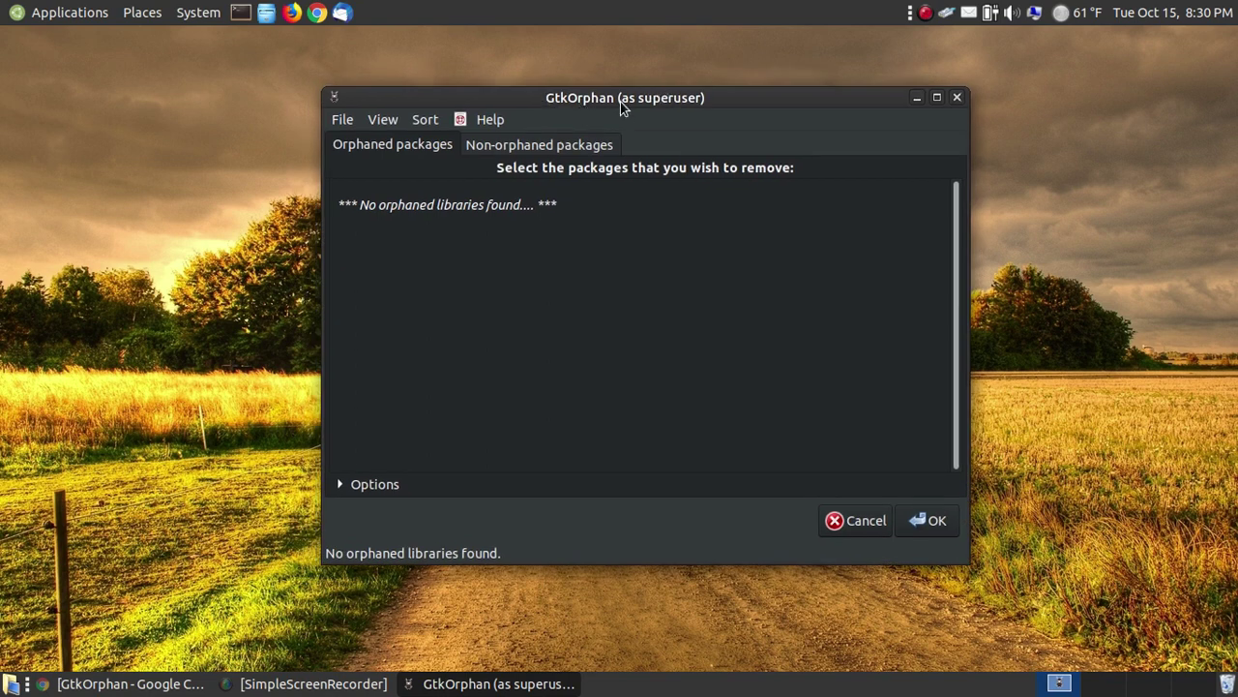
drag(620, 102, 609, 76)
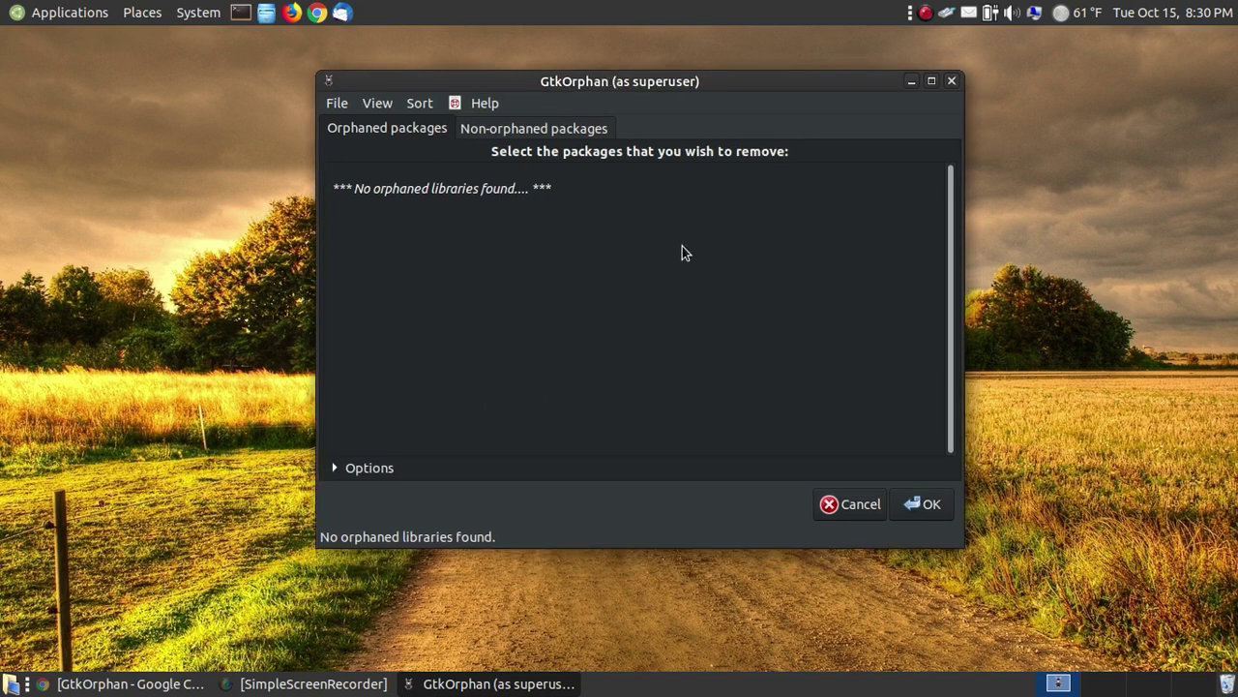